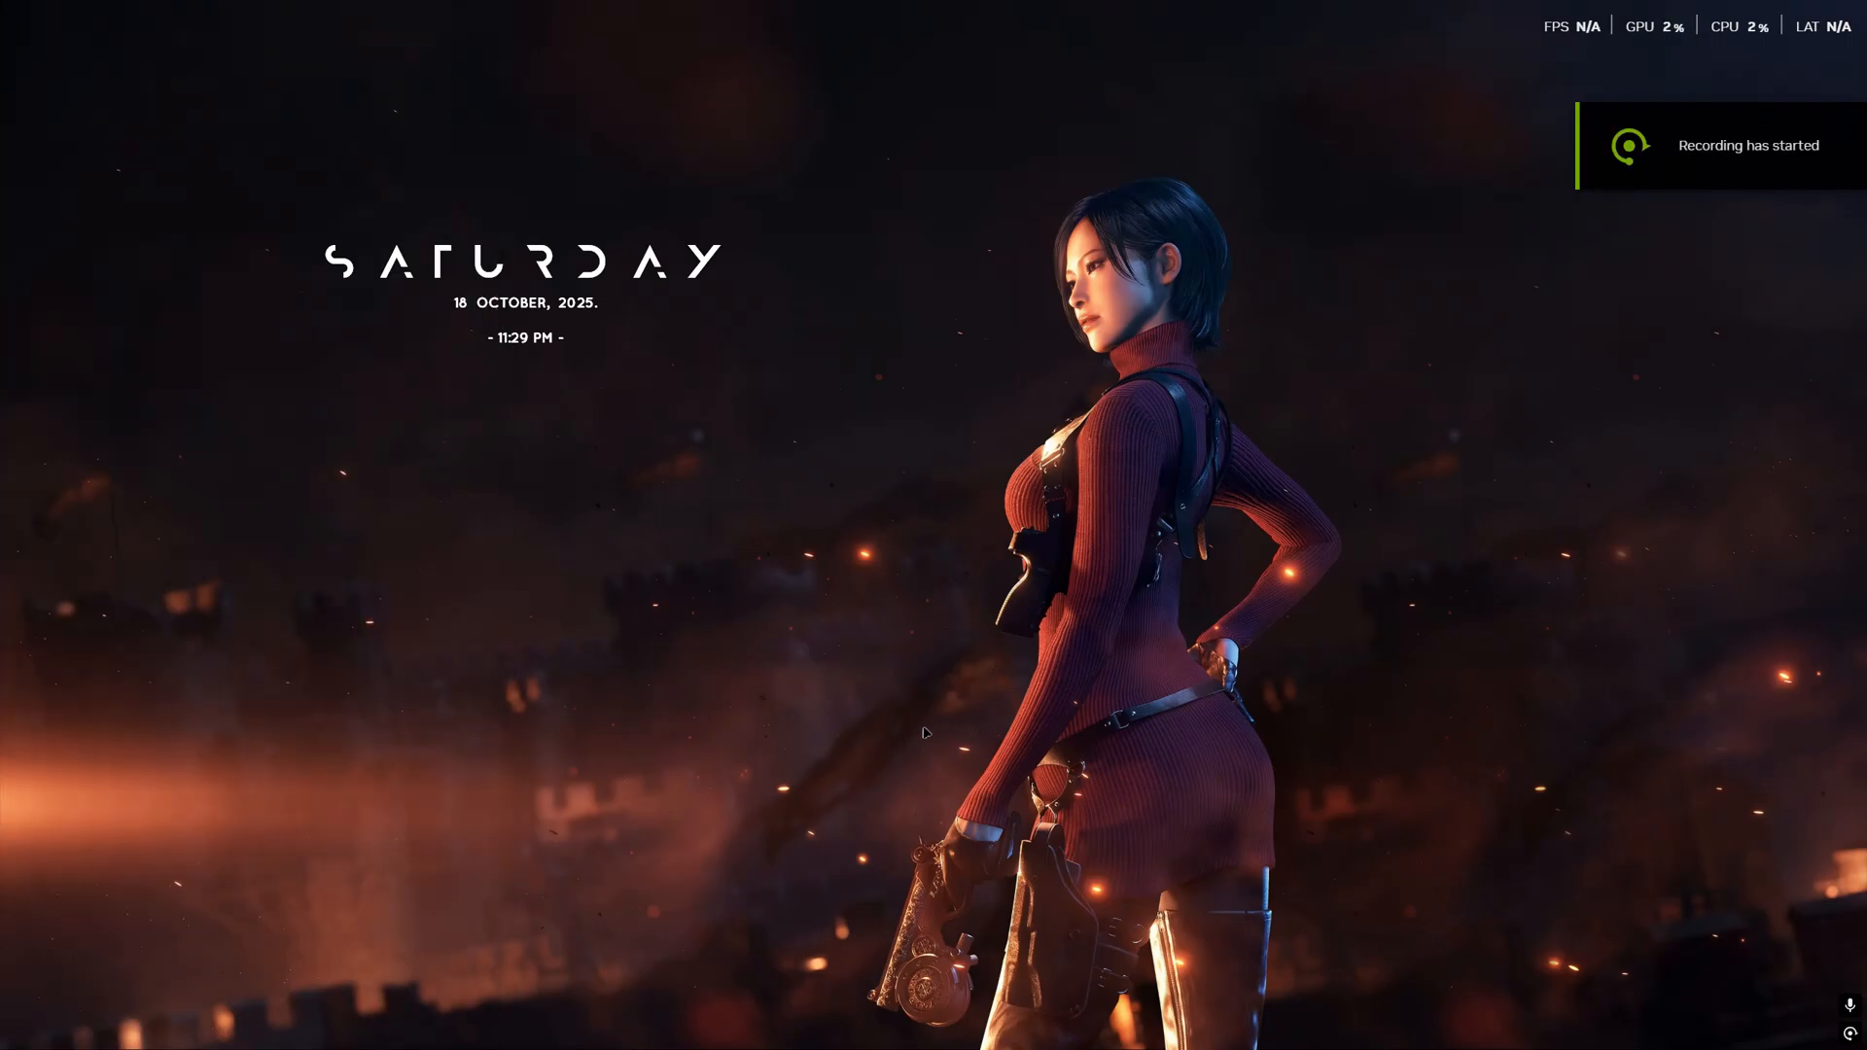
- Launch Steam on the Stellar Blade library page and shift its window to the right
{"action": "key", "text": "super"}
{"action": "left_click", "coordinate": [1080, 1036]}
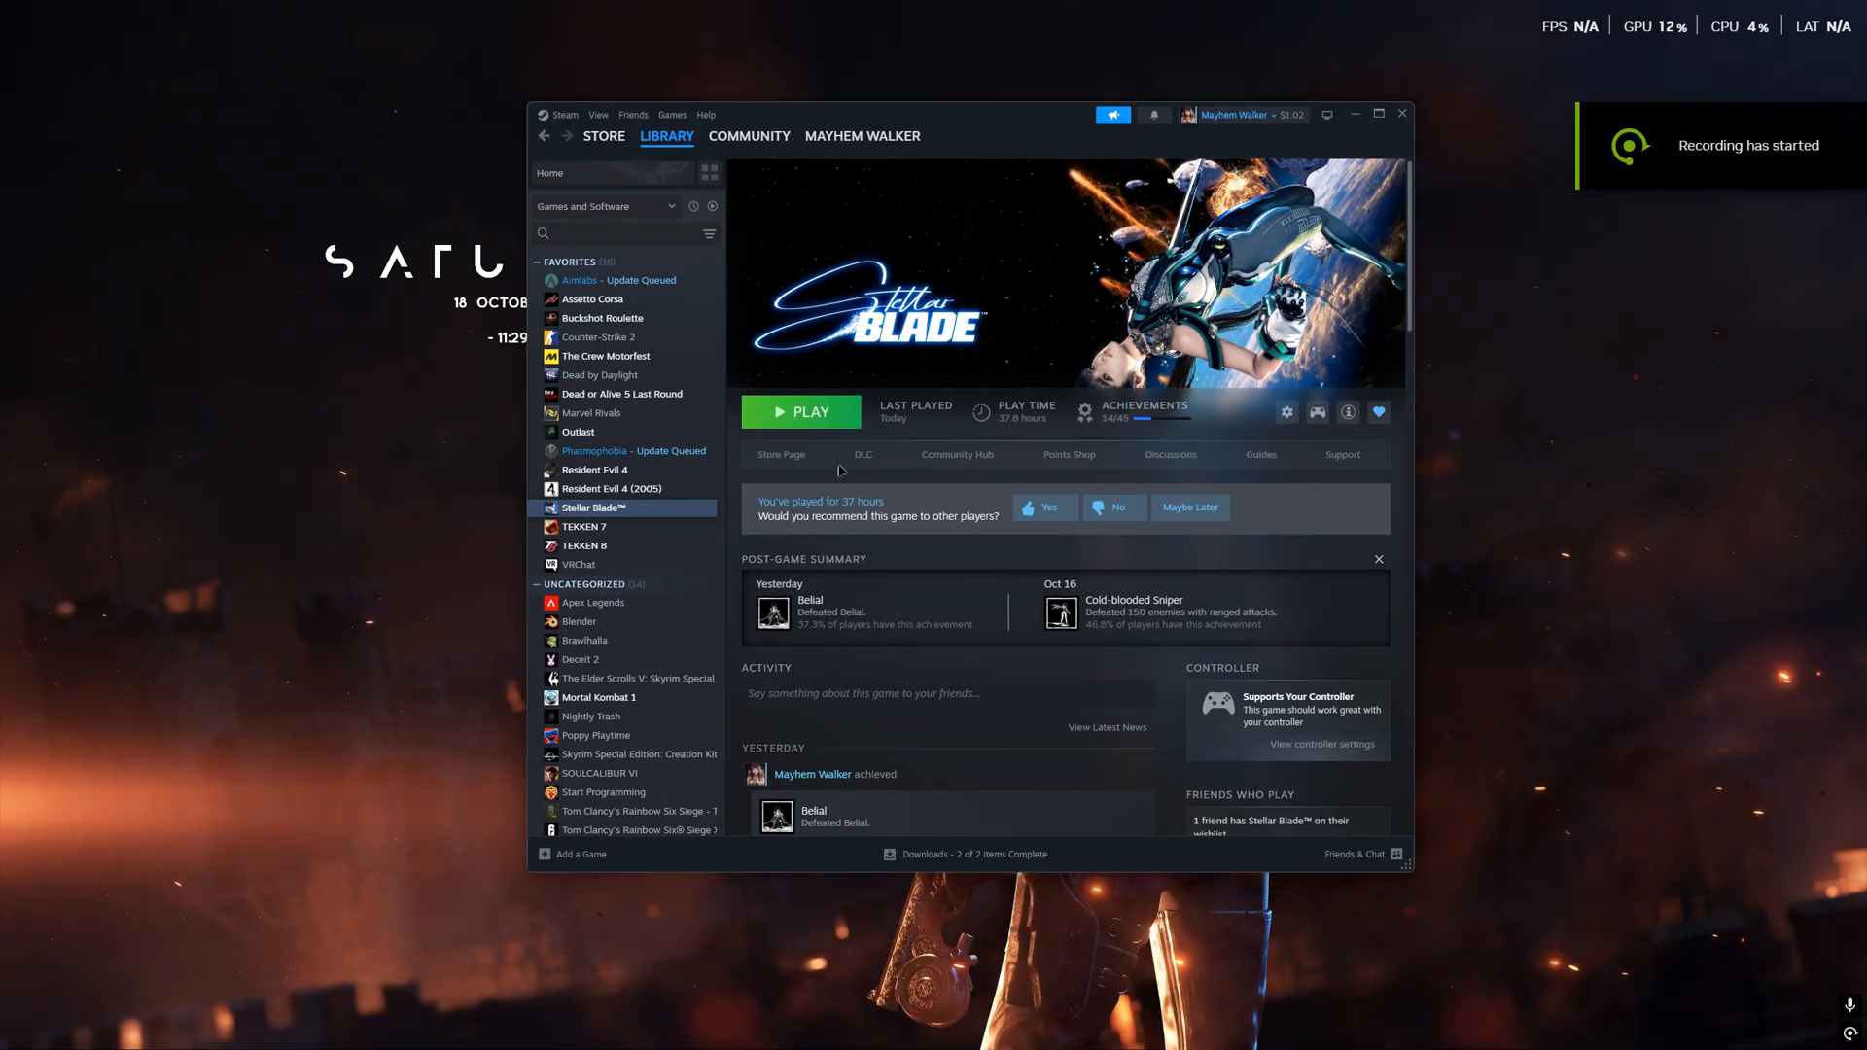
{"action": "left_click_drag", "start_coordinate": [978, 117], "coordinate": [1285, 116]}
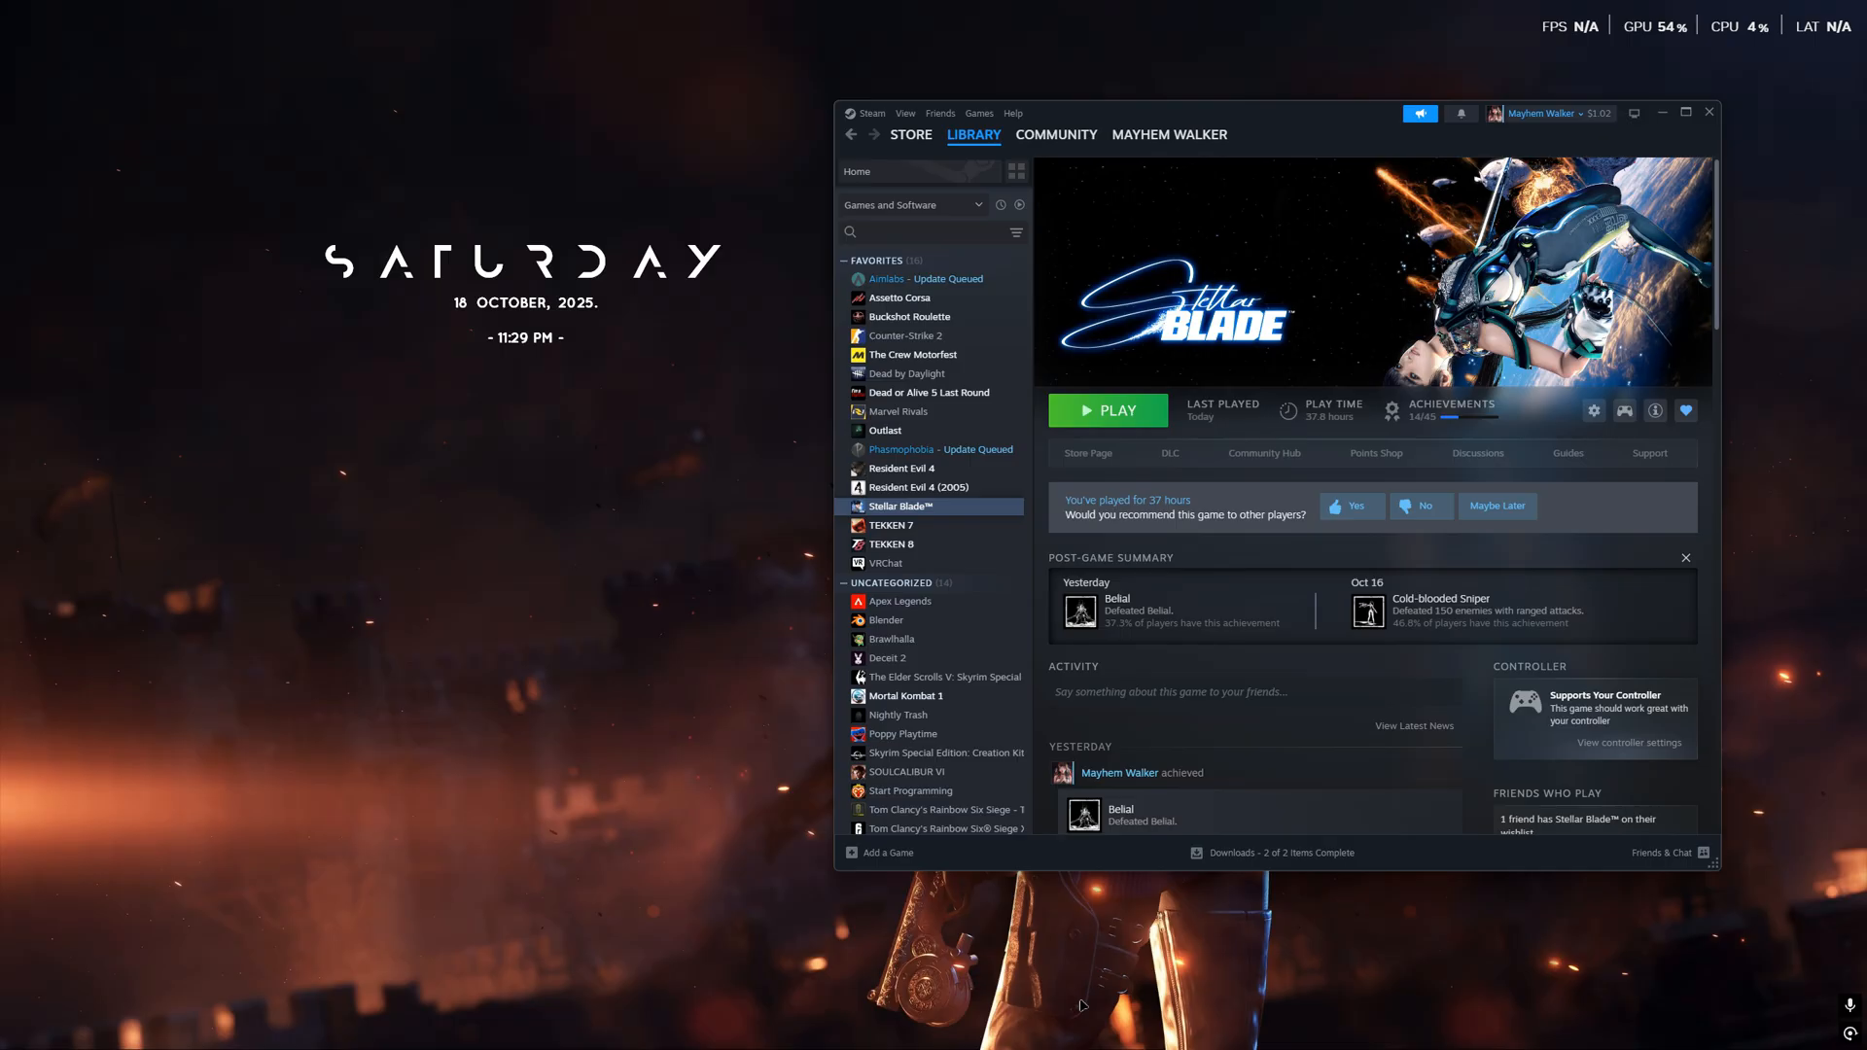
{"action": "key", "text": "super"}
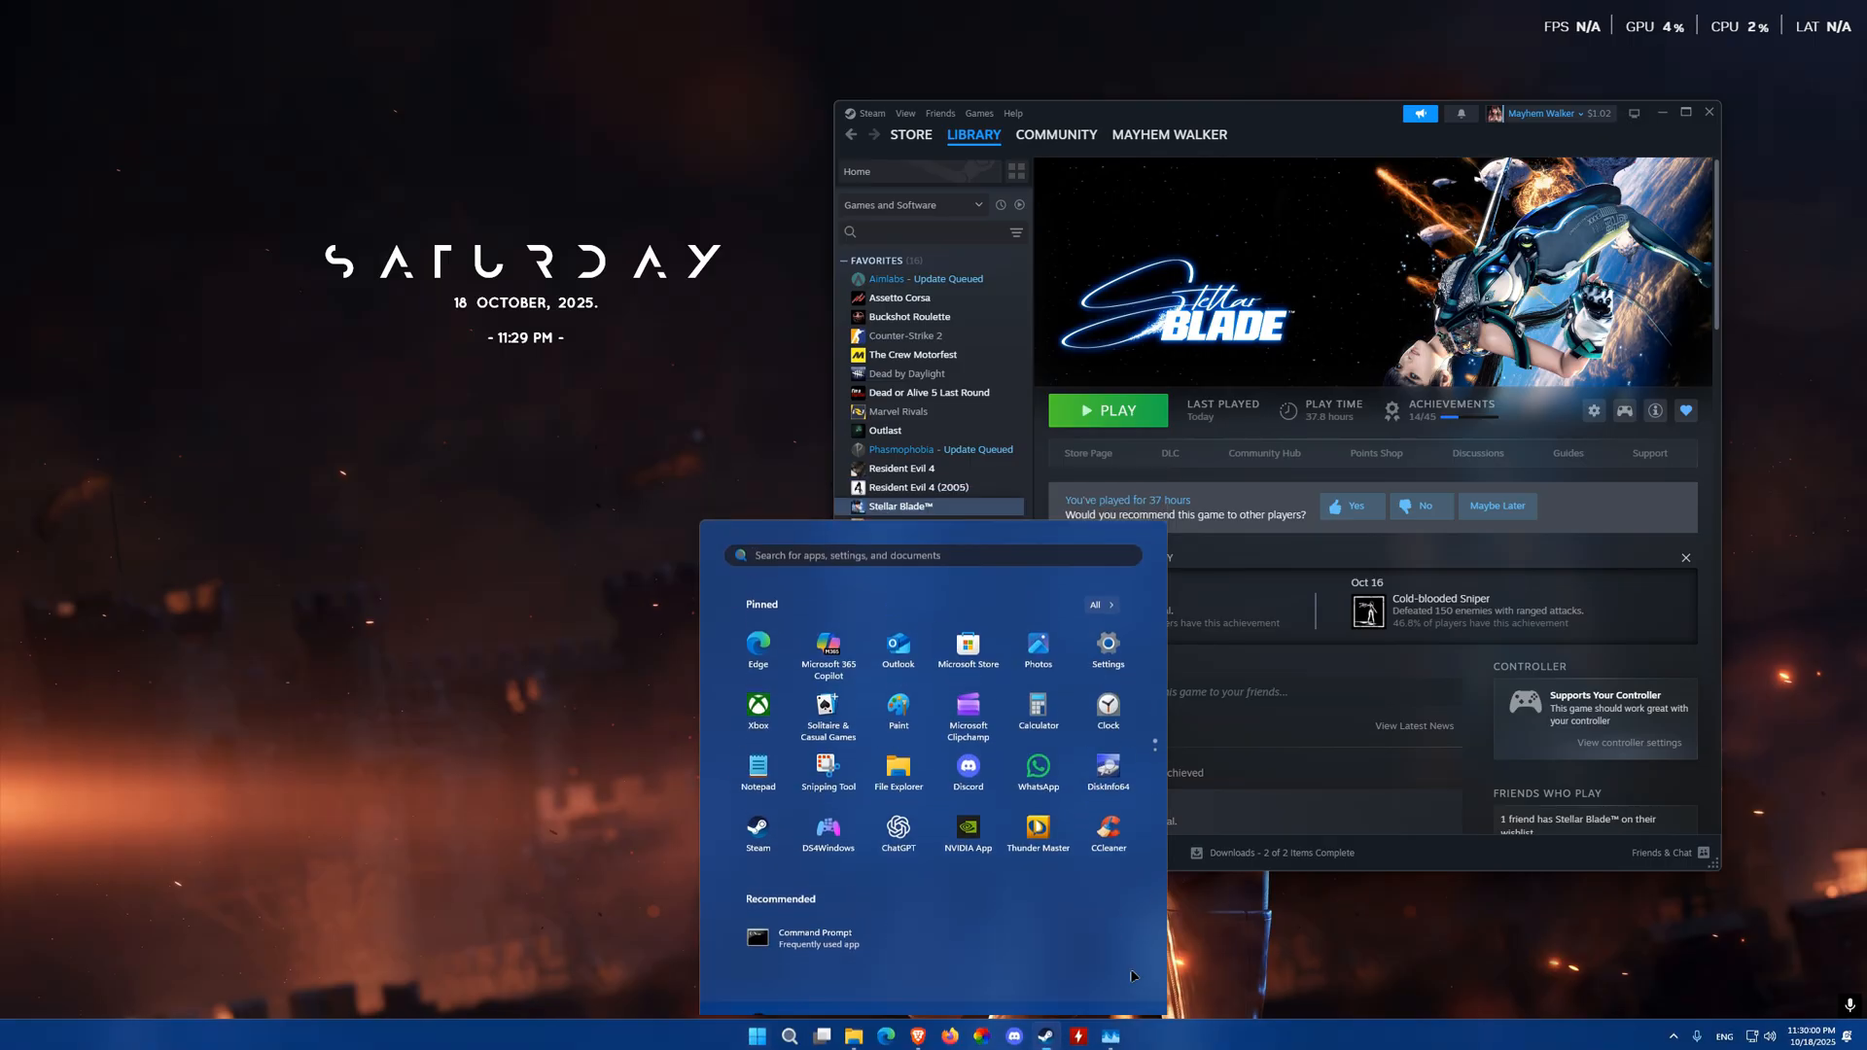
{"action": "key", "text": "super"}
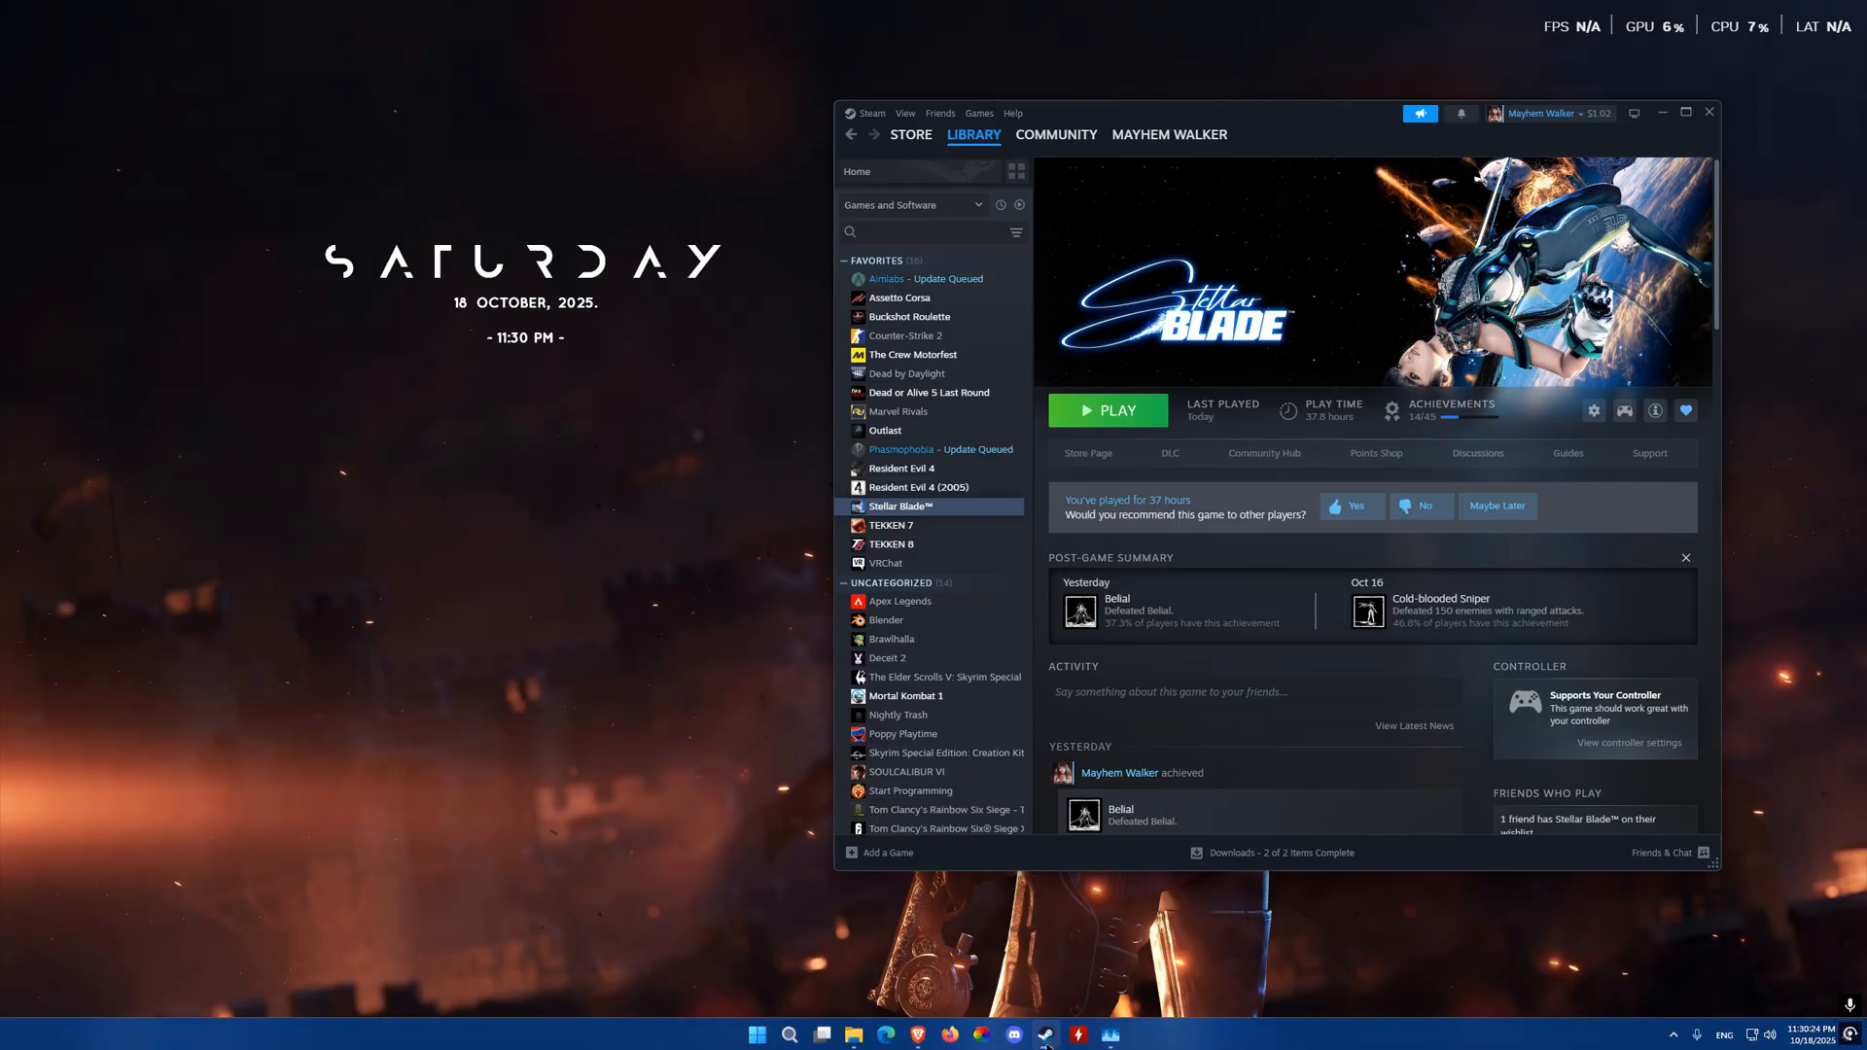
- Bring the GitHub UE4SS Build 6 release notes forward and highlight the launch-fix sentence and FText_Constructor.lua path
{"action": "left_click", "coordinate": [917, 1033]}
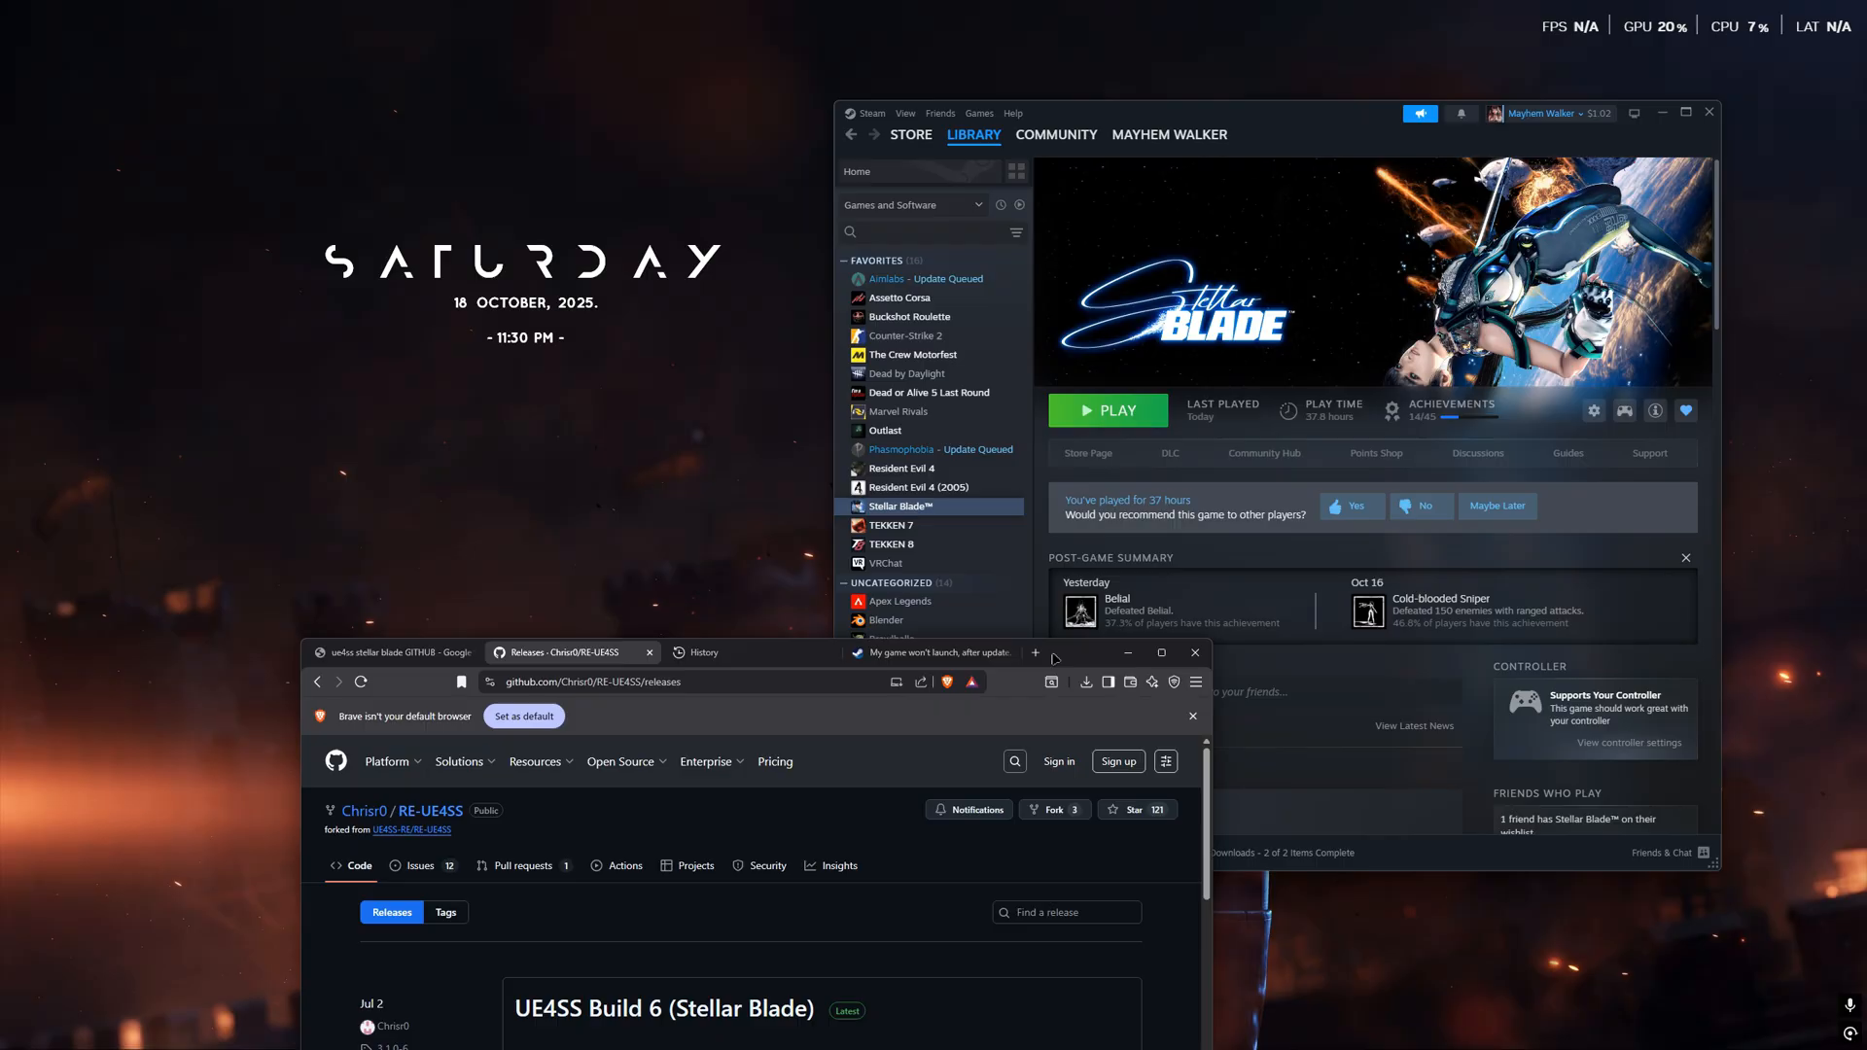
{"action": "left_click_drag", "start_coordinate": [1053, 658], "coordinate": [1206, 110]}
{"action": "scroll", "coordinate": [813, 461], "scroll_direction": "down", "scroll_amount": 1}
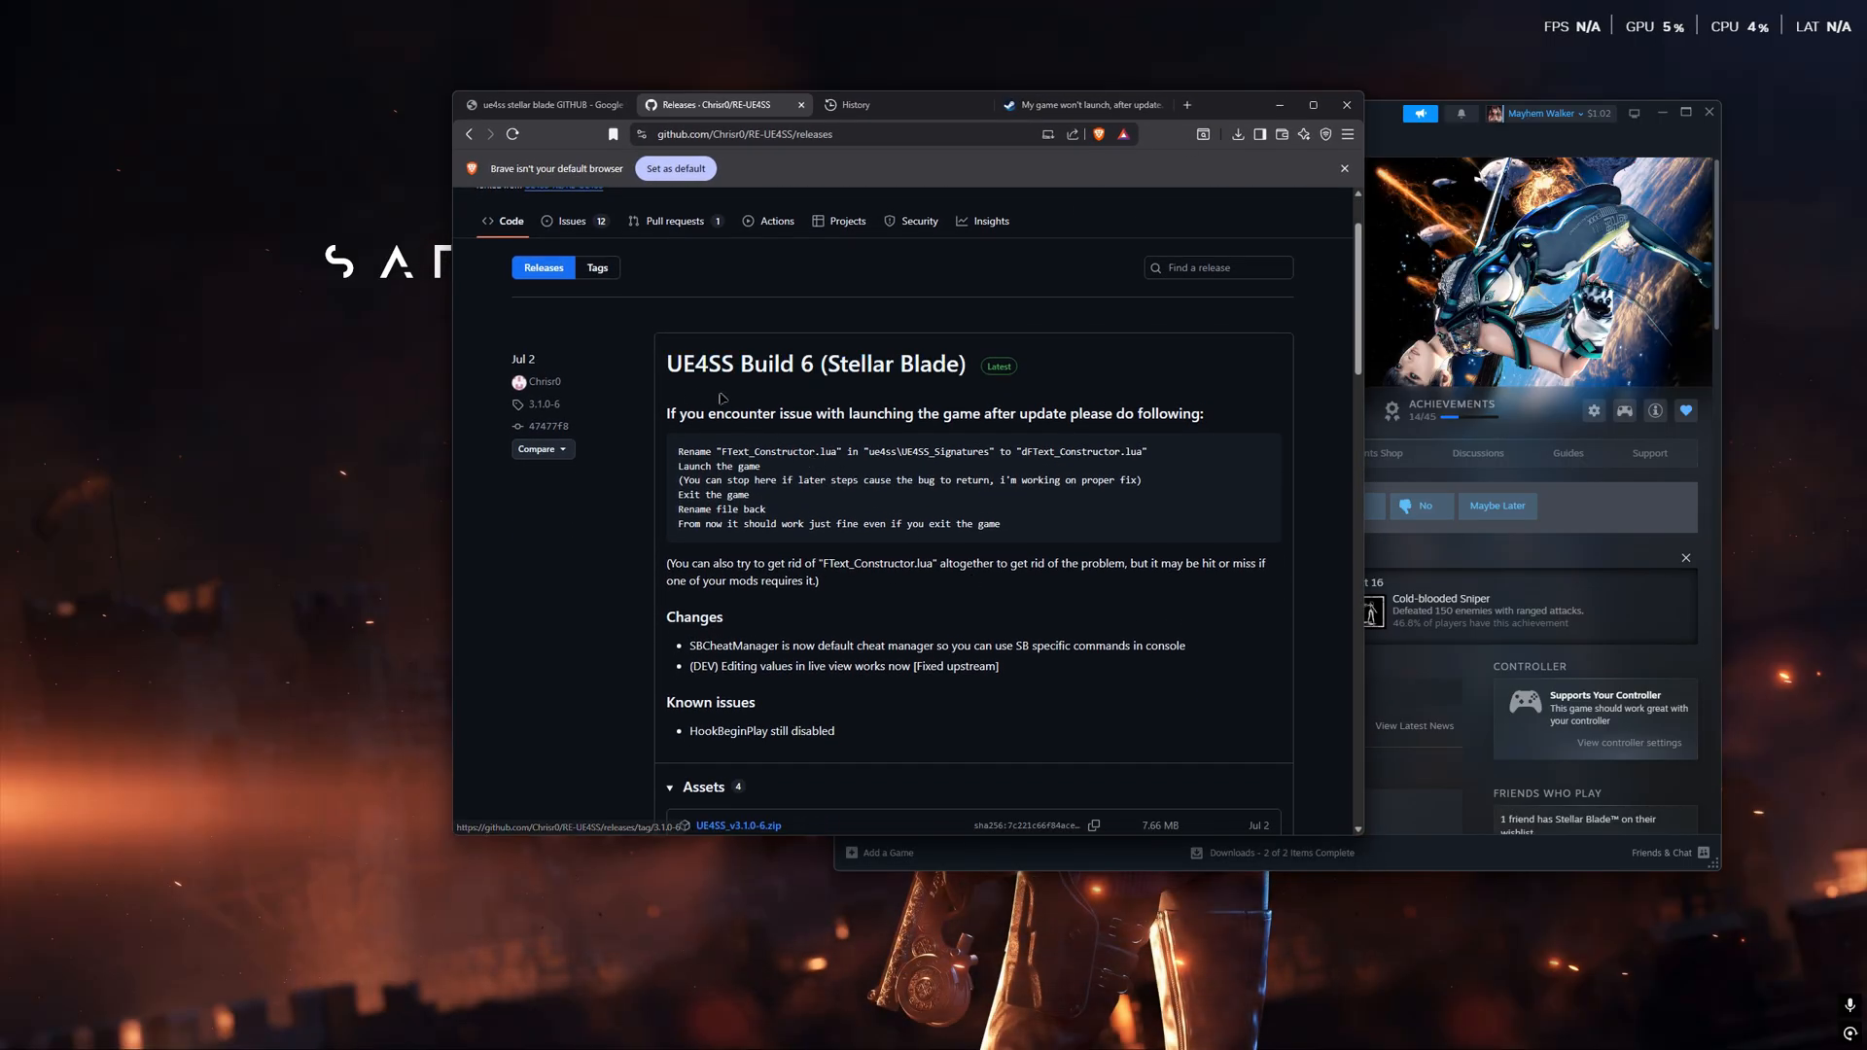
{"action": "left_click_drag", "start_coordinate": [667, 415], "coordinate": [1208, 415]}
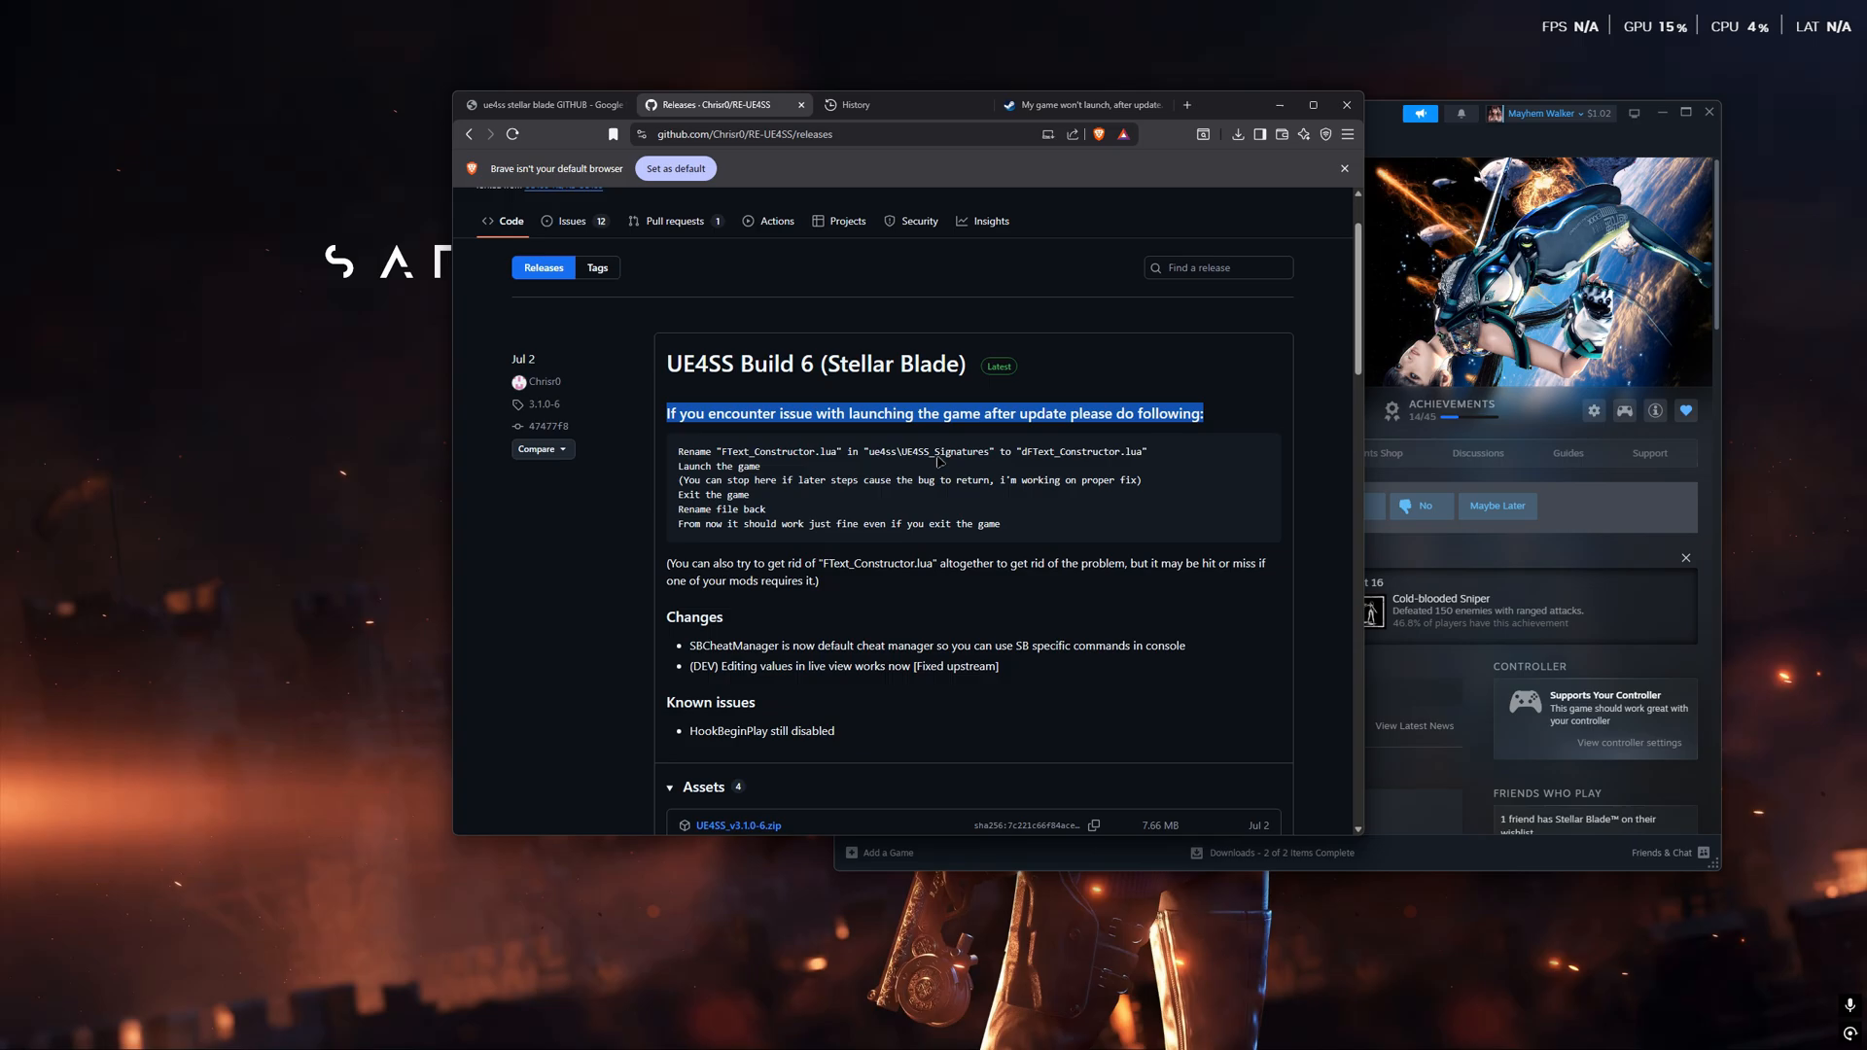
{"action": "left_click_drag", "start_coordinate": [722, 452], "coordinate": [983, 451]}
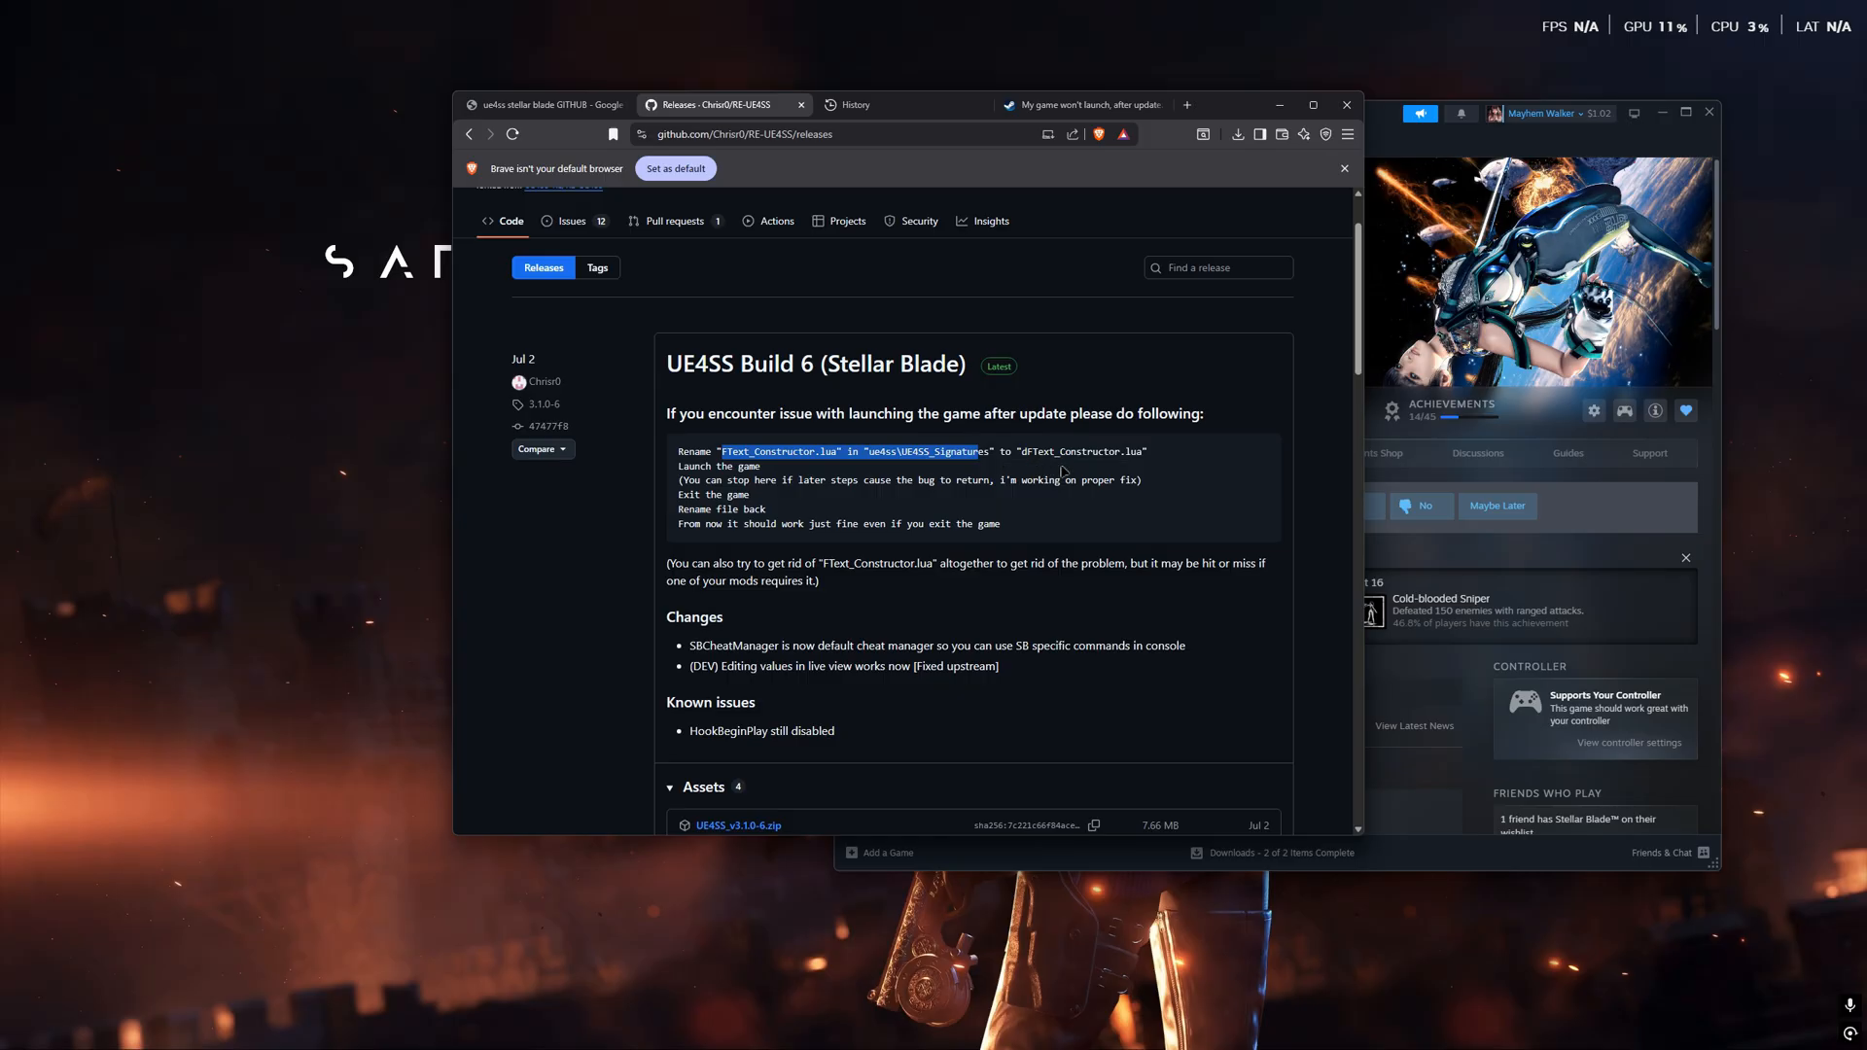
- From Stellar Blade's Steam page, use Manage > Browse local files to reach the install folder
{"action": "left_click", "coordinate": [1485, 400]}
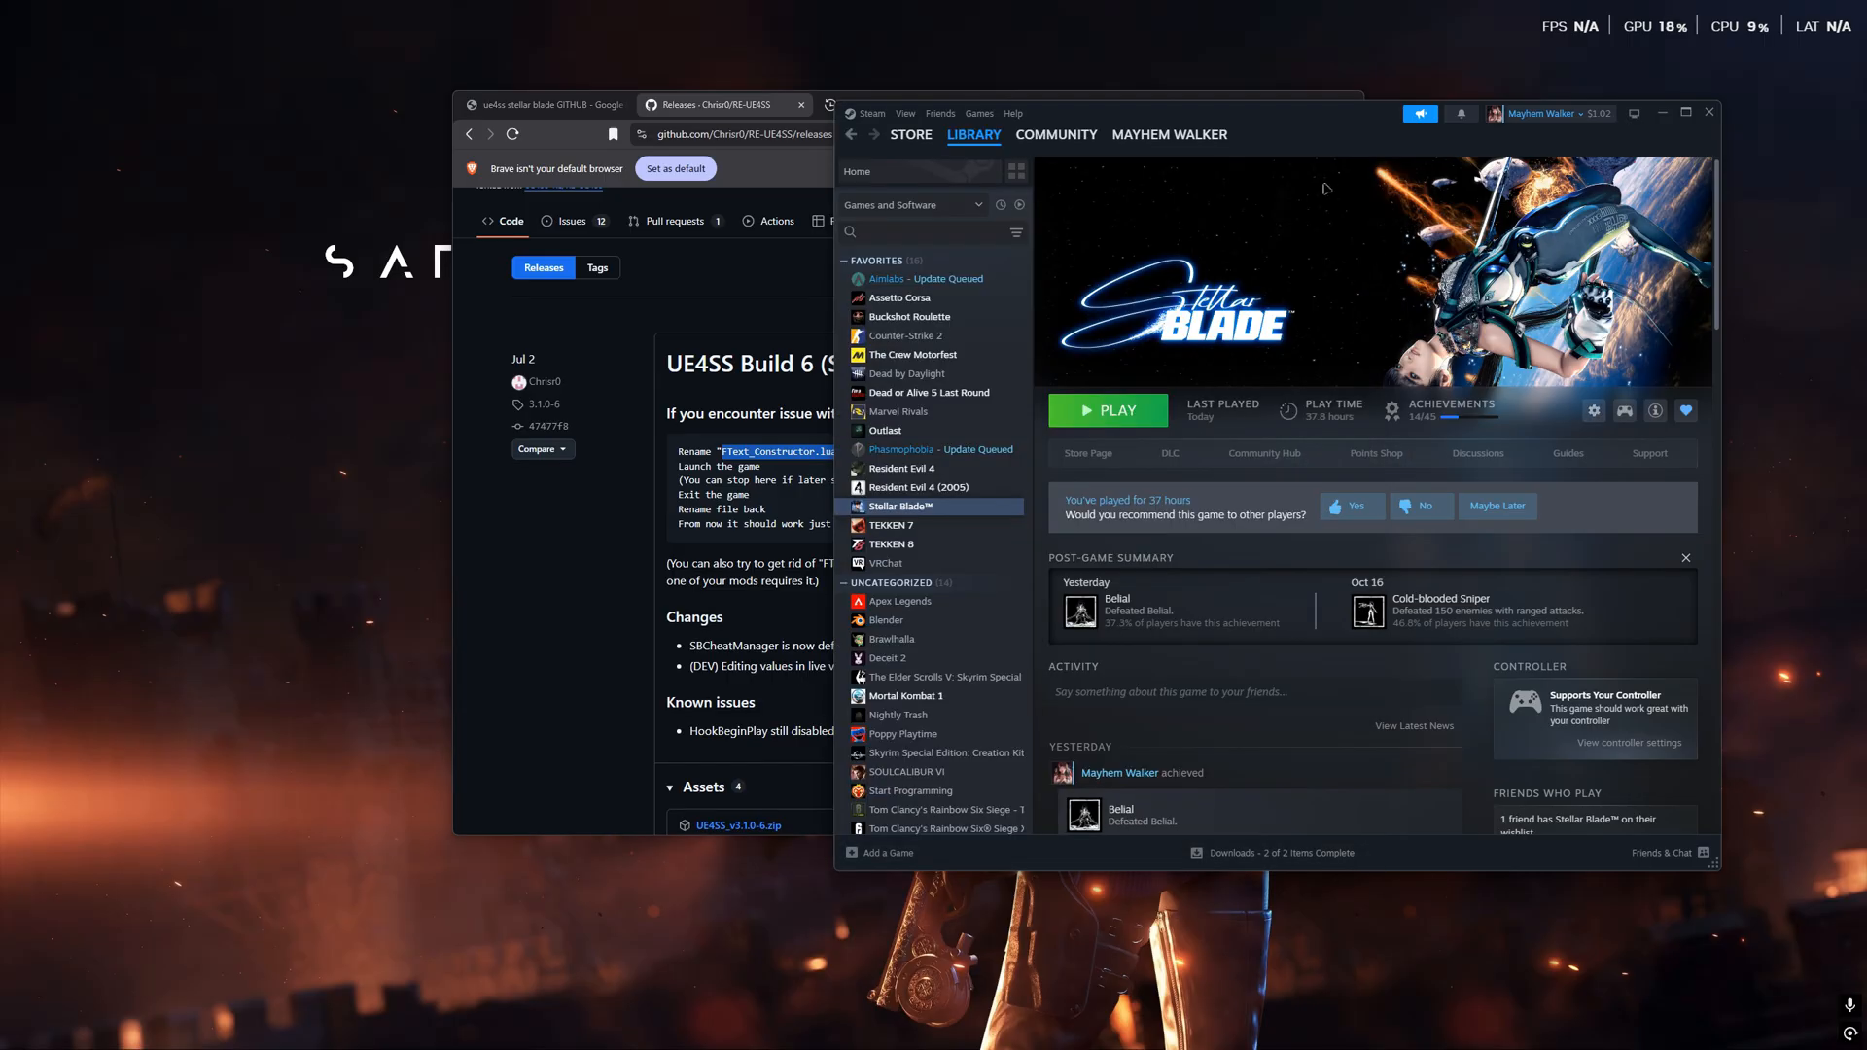
{"action": "left_click_drag", "start_coordinate": [1325, 187], "coordinate": [1153, 172]}
{"action": "left_click", "coordinate": [1422, 397]}
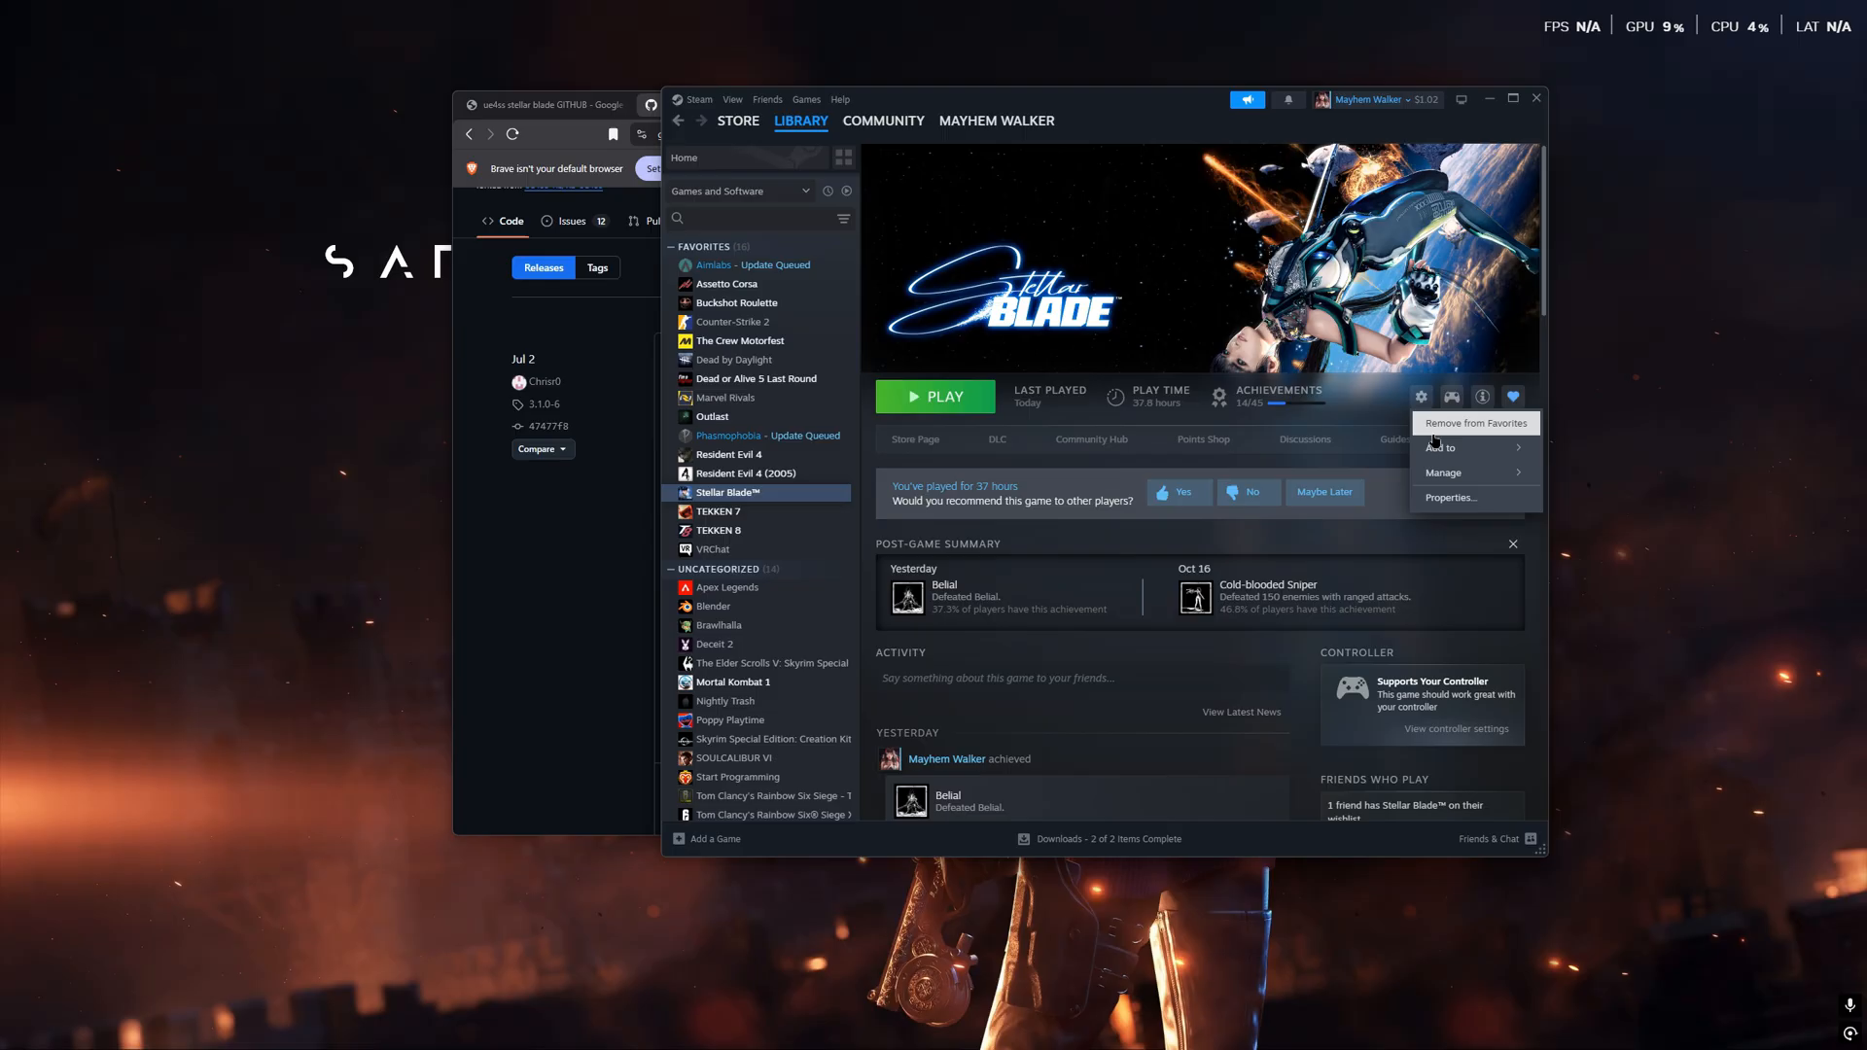
{"action": "mouse_move", "coordinate": [1465, 473]}
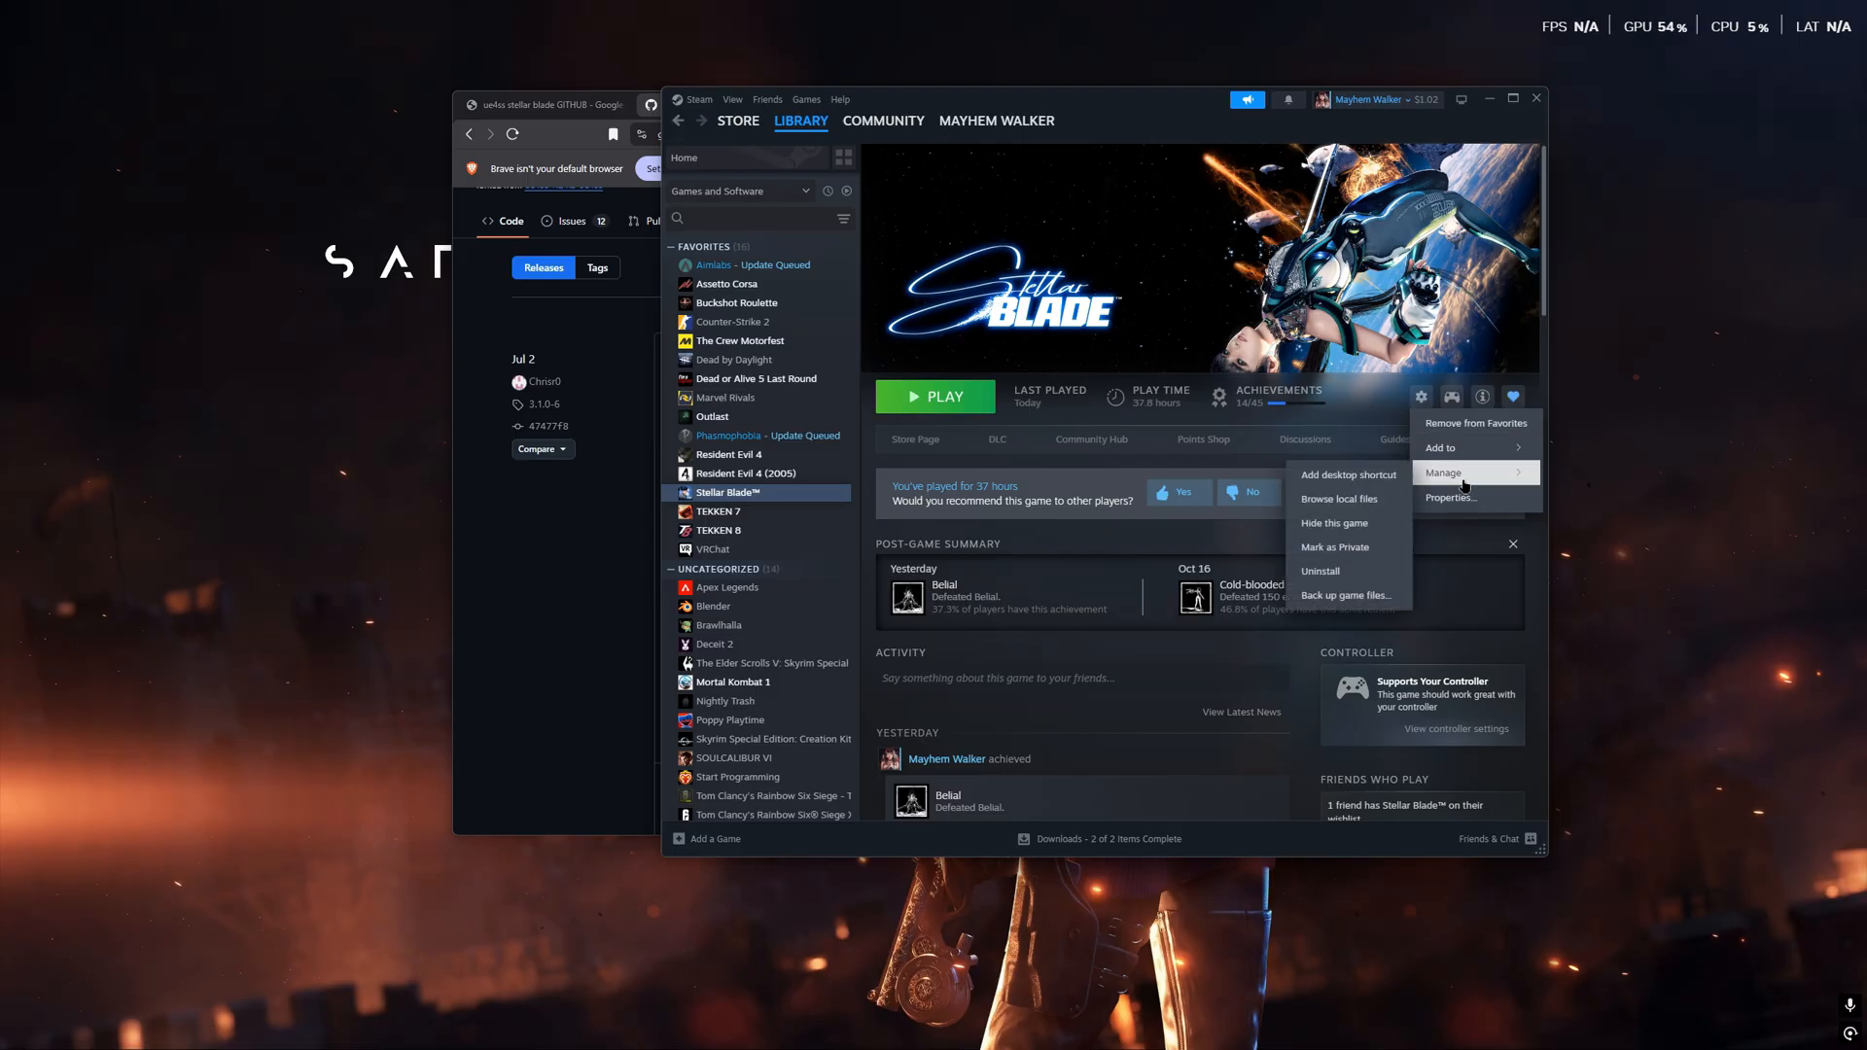
{"action": "left_click", "coordinate": [1340, 499]}
- Navigate SB > Binaries > Win64 > ue4ss > UE4SS_Signatures and select dFText_Constructor.lua.lua
{"action": "left_click", "coordinate": [669, 316]}
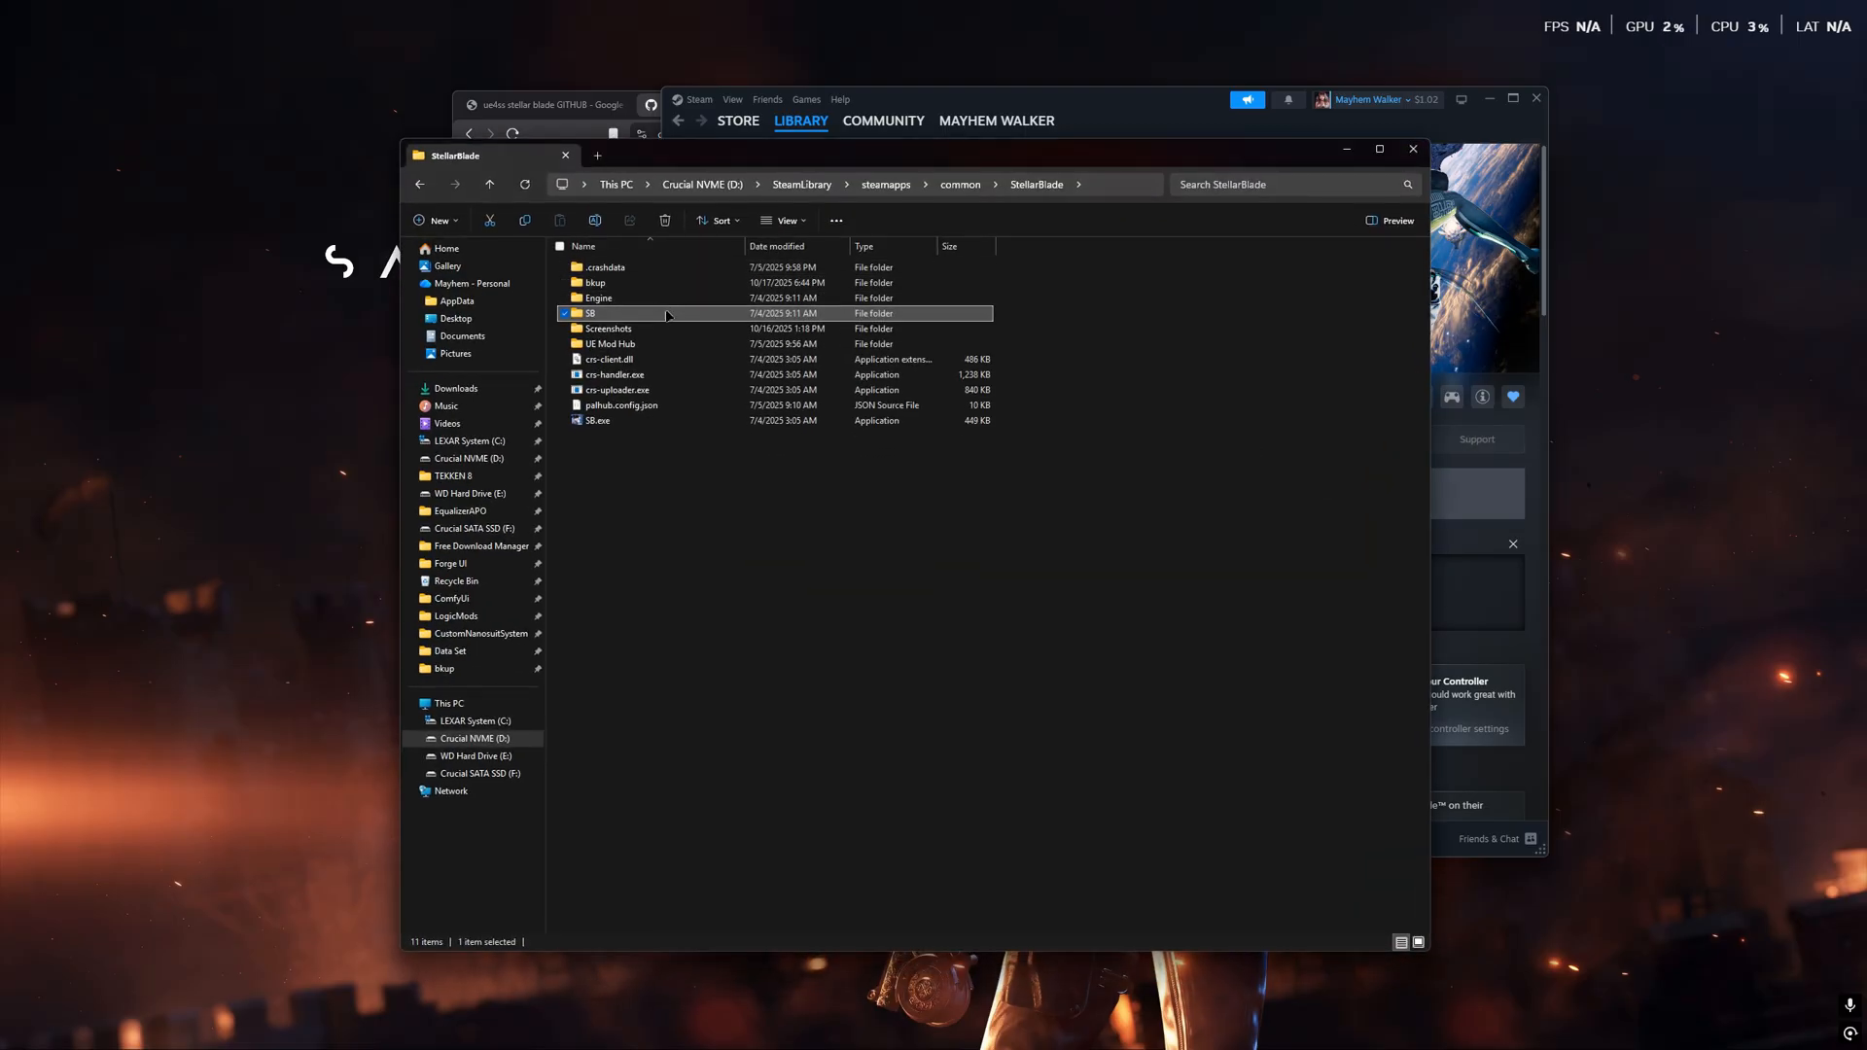
{"action": "double_click", "coordinate": [666, 316]}
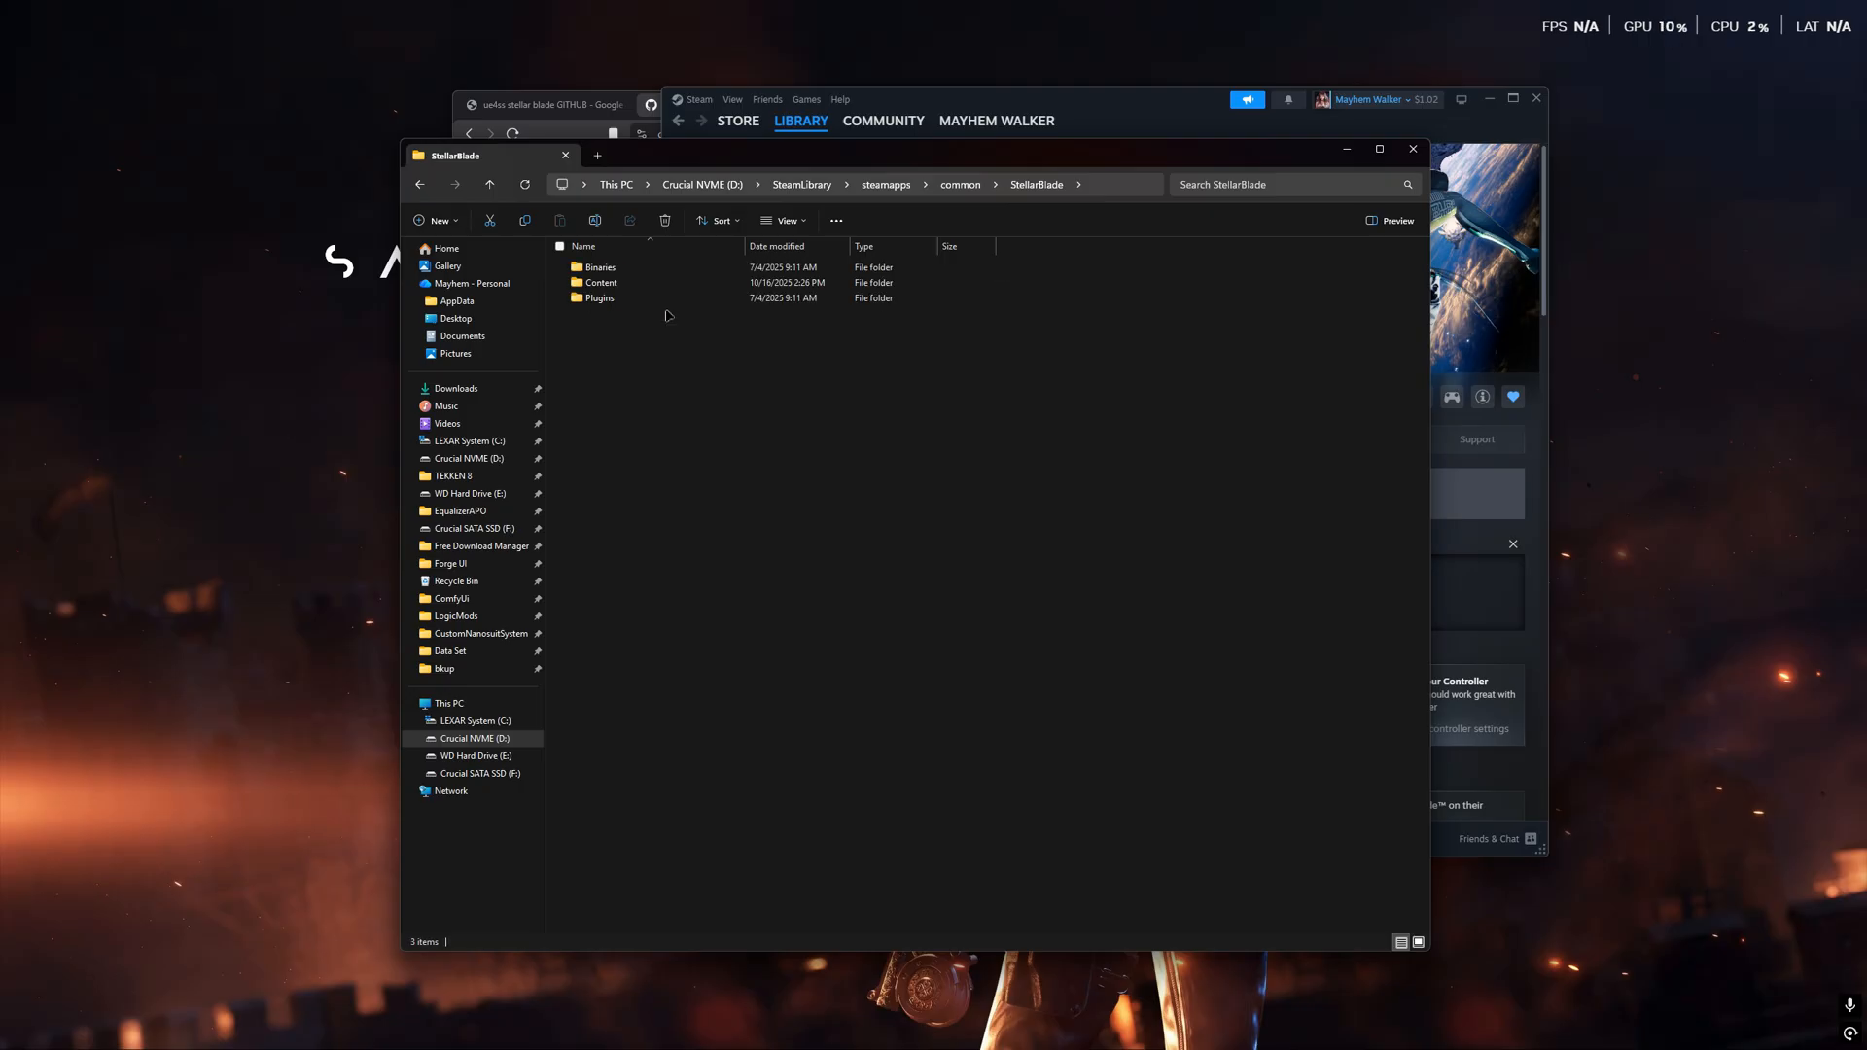
{"action": "double_click", "coordinate": [654, 268]}
{"action": "double_click", "coordinate": [653, 269]}
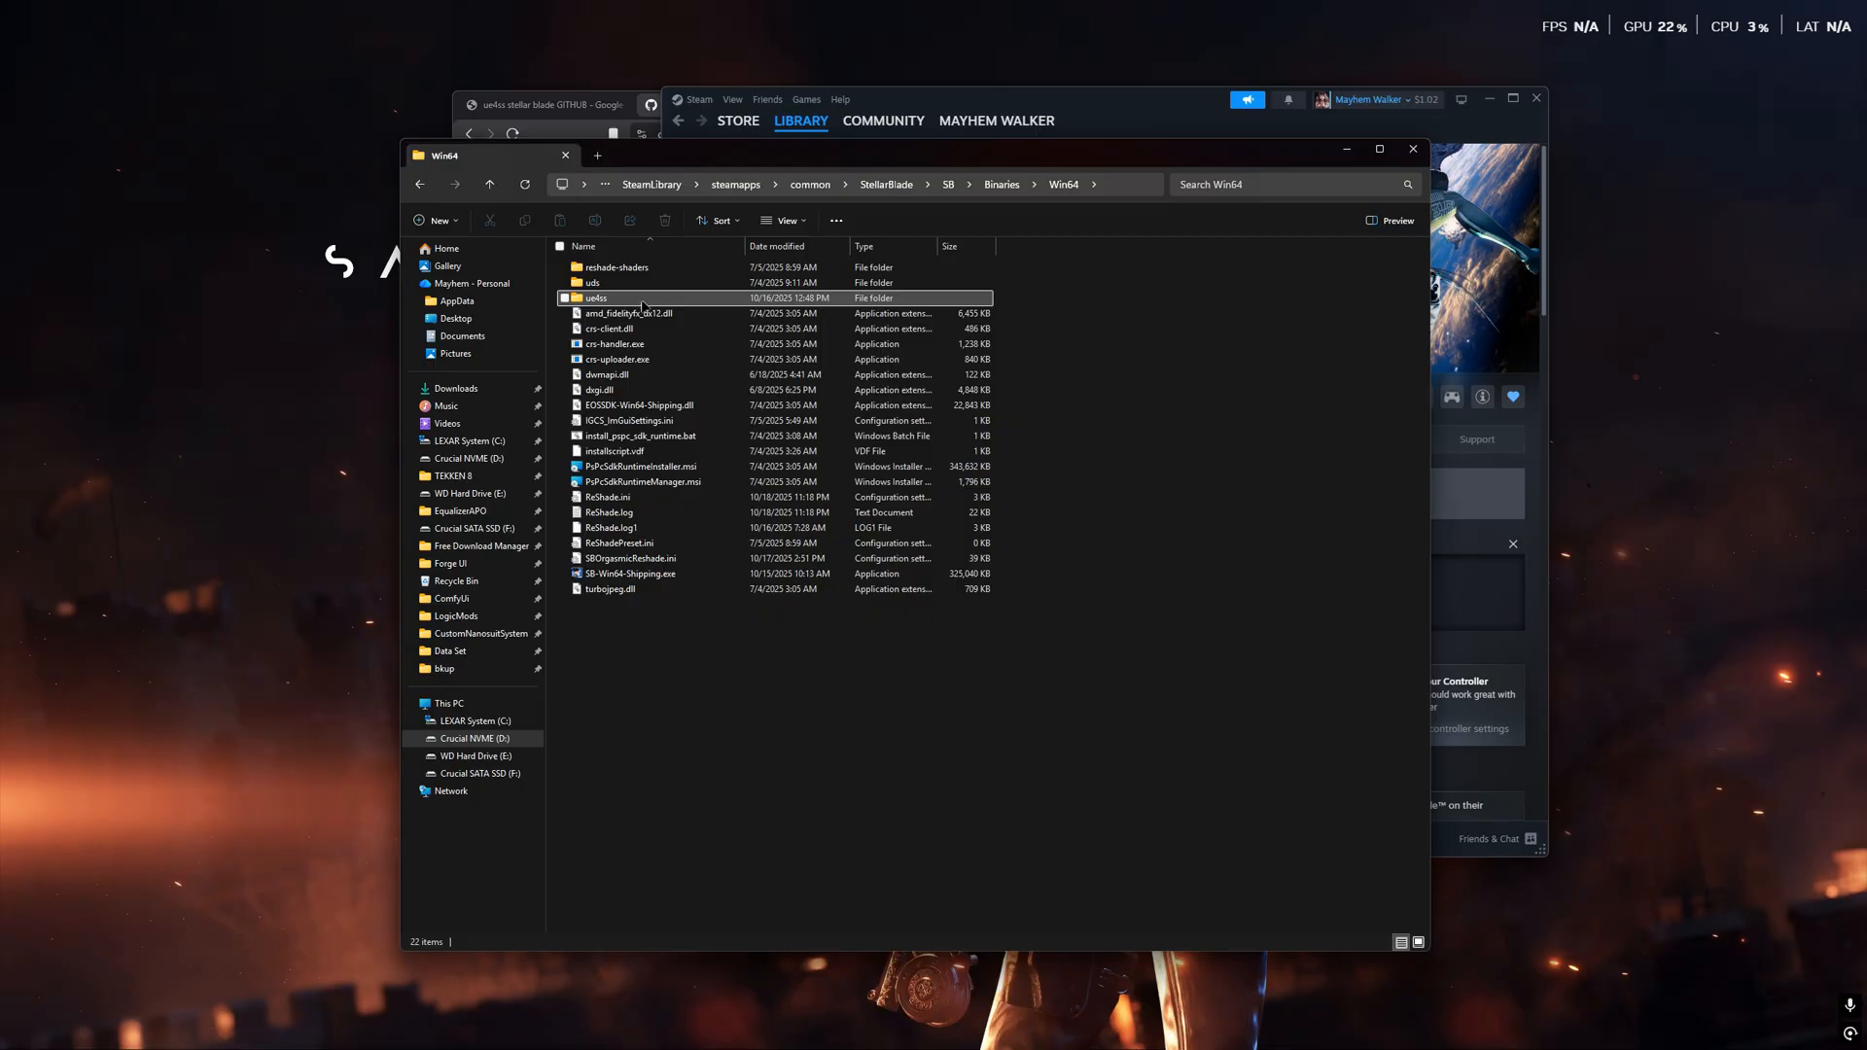
{"action": "double_click", "coordinate": [642, 300]}
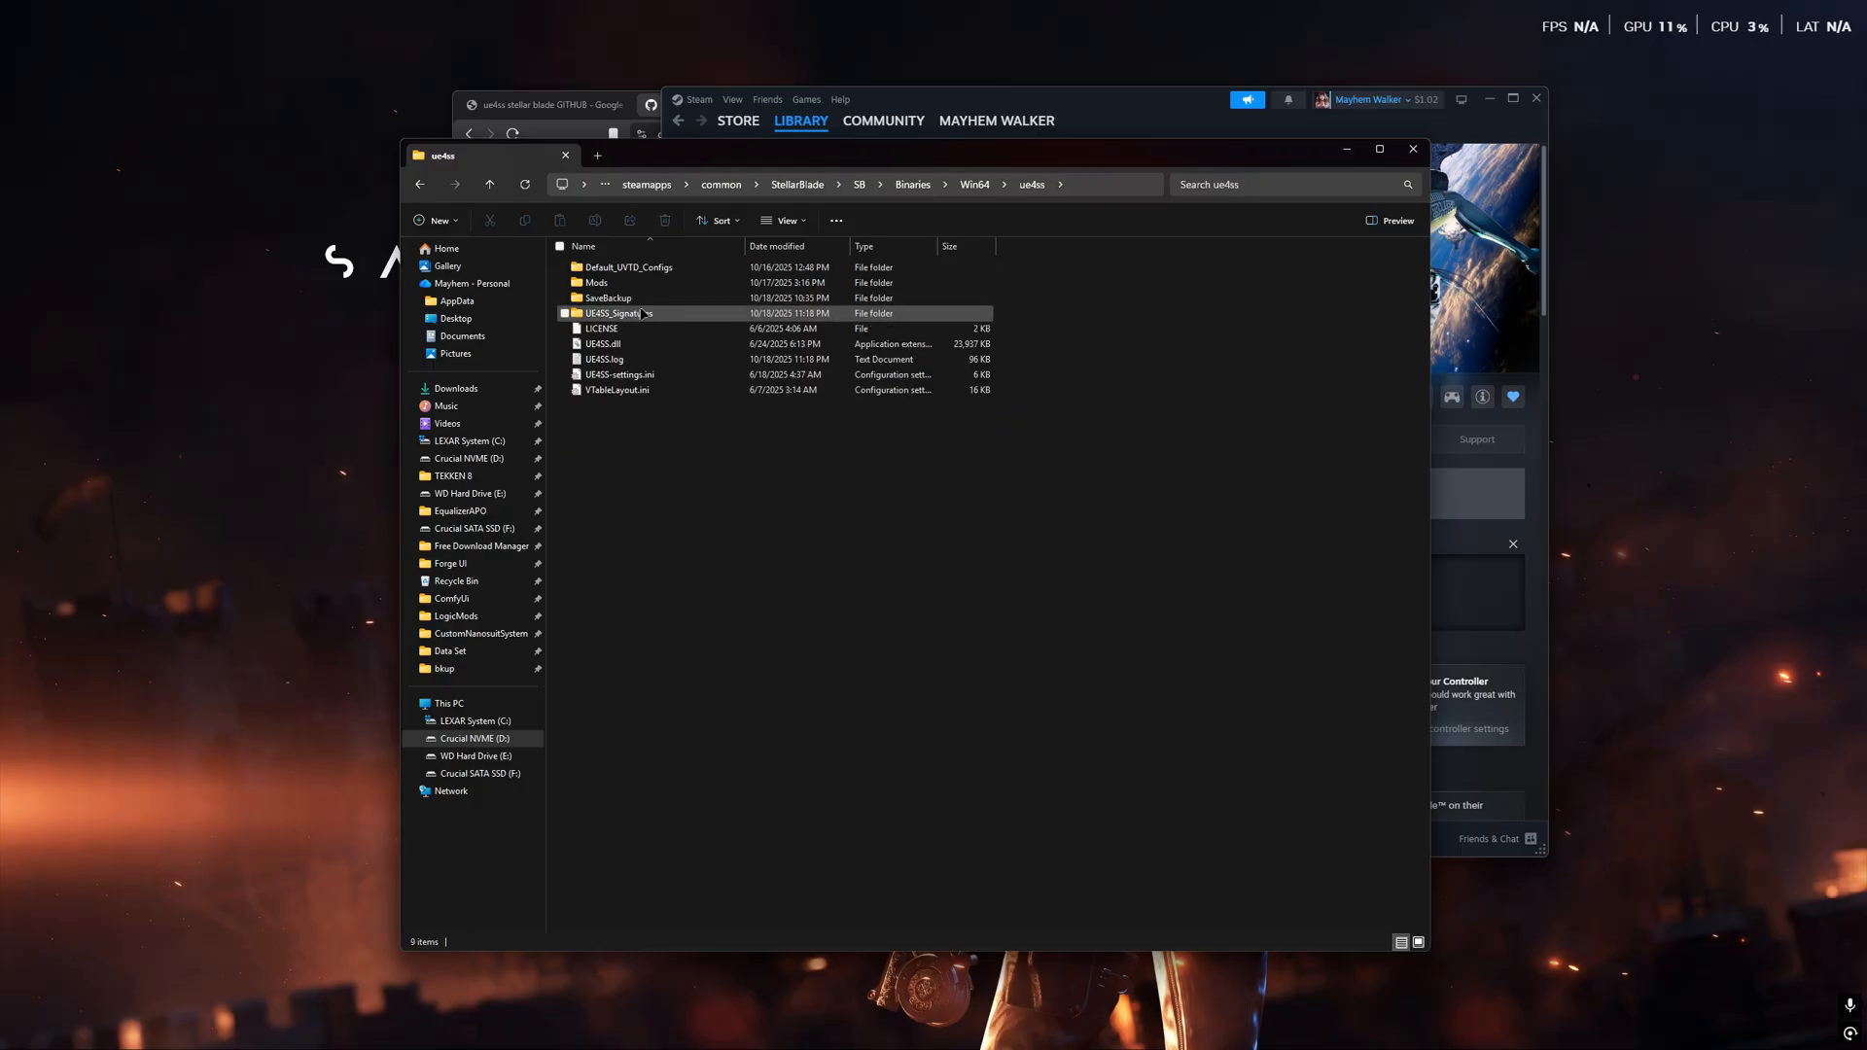
{"action": "double_click", "coordinate": [650, 316]}
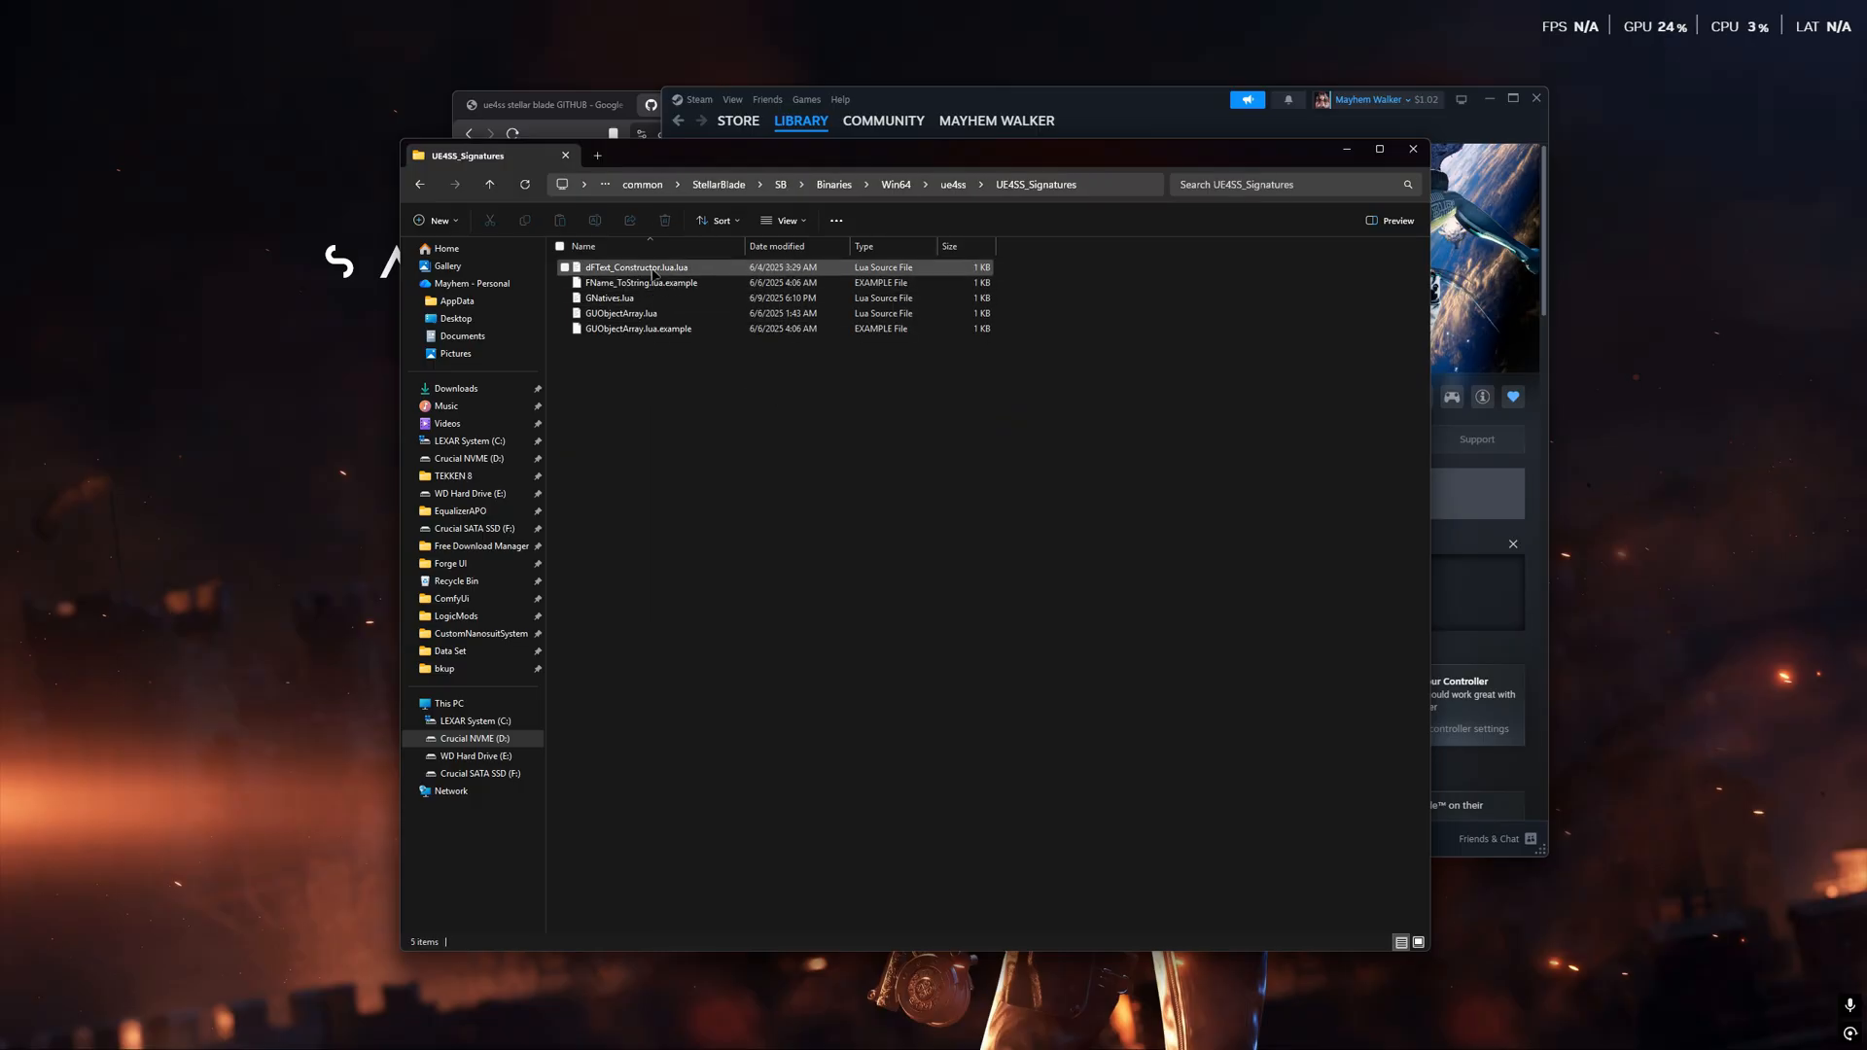
{"action": "left_click", "coordinate": [653, 270]}
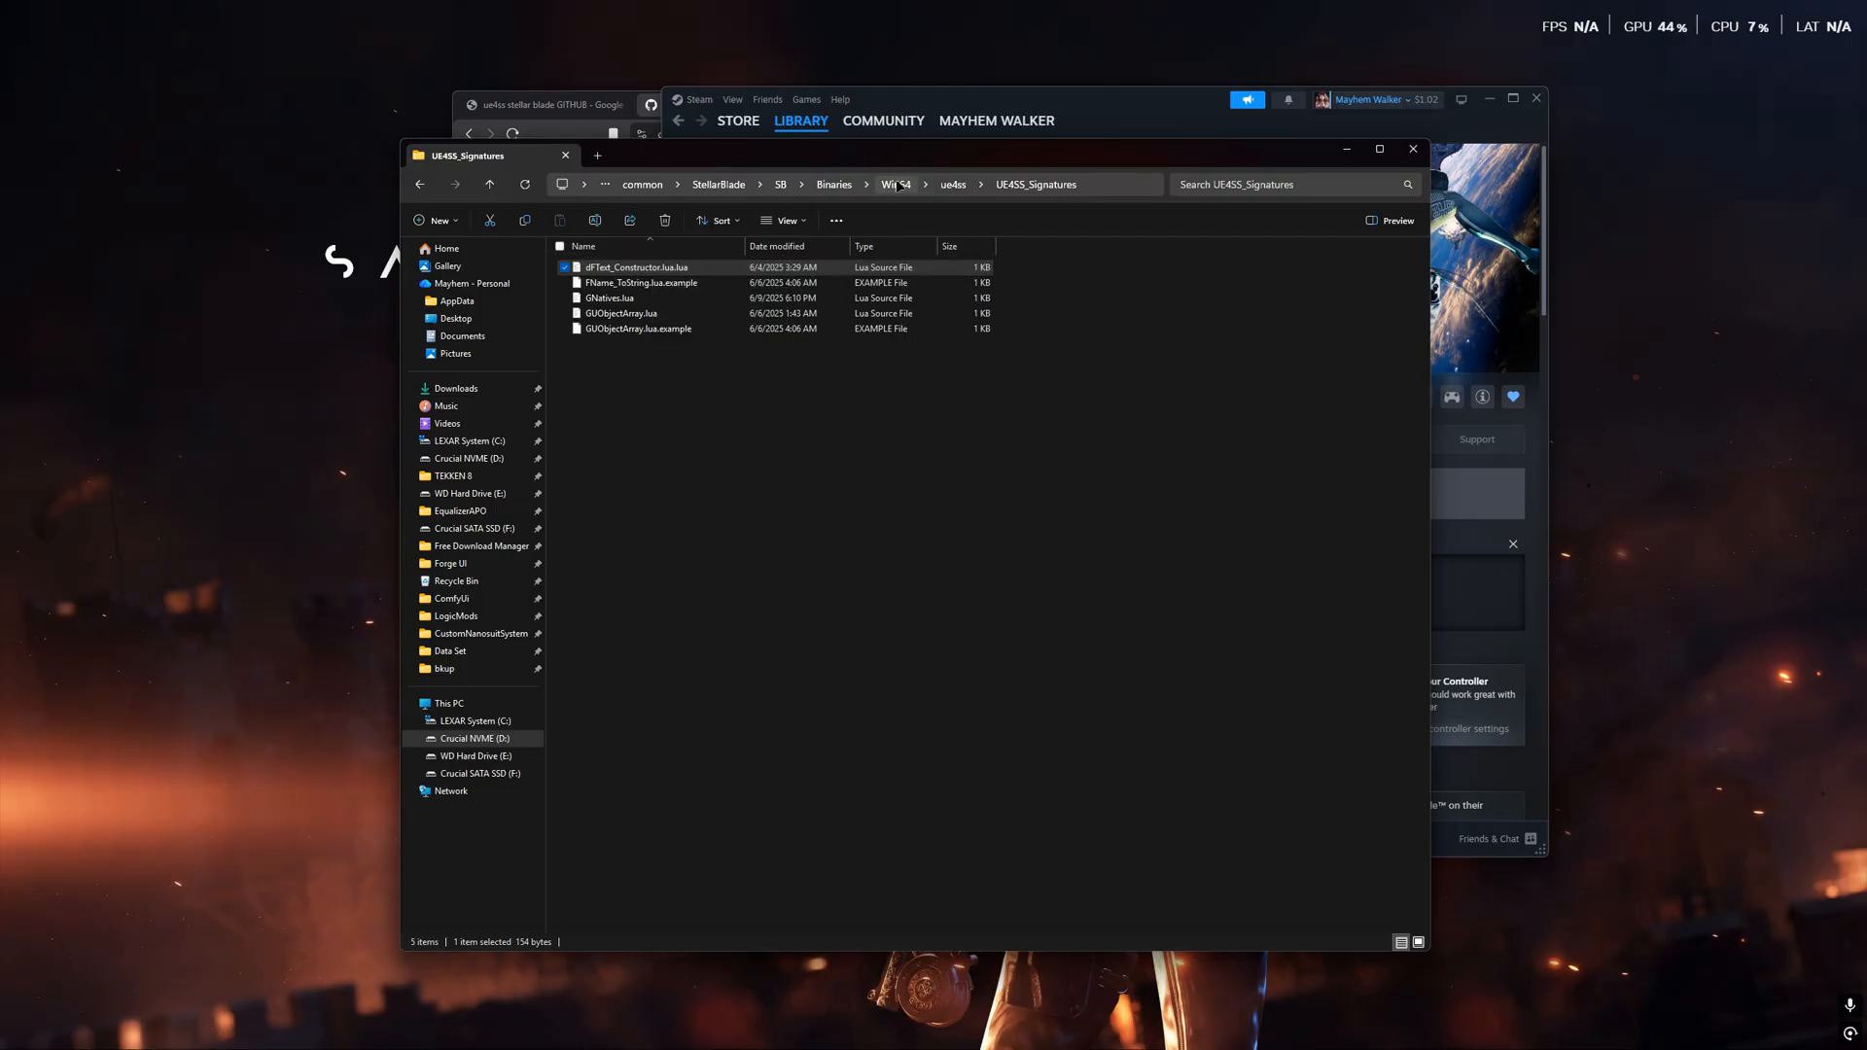
- Move File Explorer down out of the way and bring the GitHub release page back to front
{"action": "left_click_drag", "start_coordinate": [907, 164], "coordinate": [886, 508]}
{"action": "left_click", "coordinate": [584, 343]}
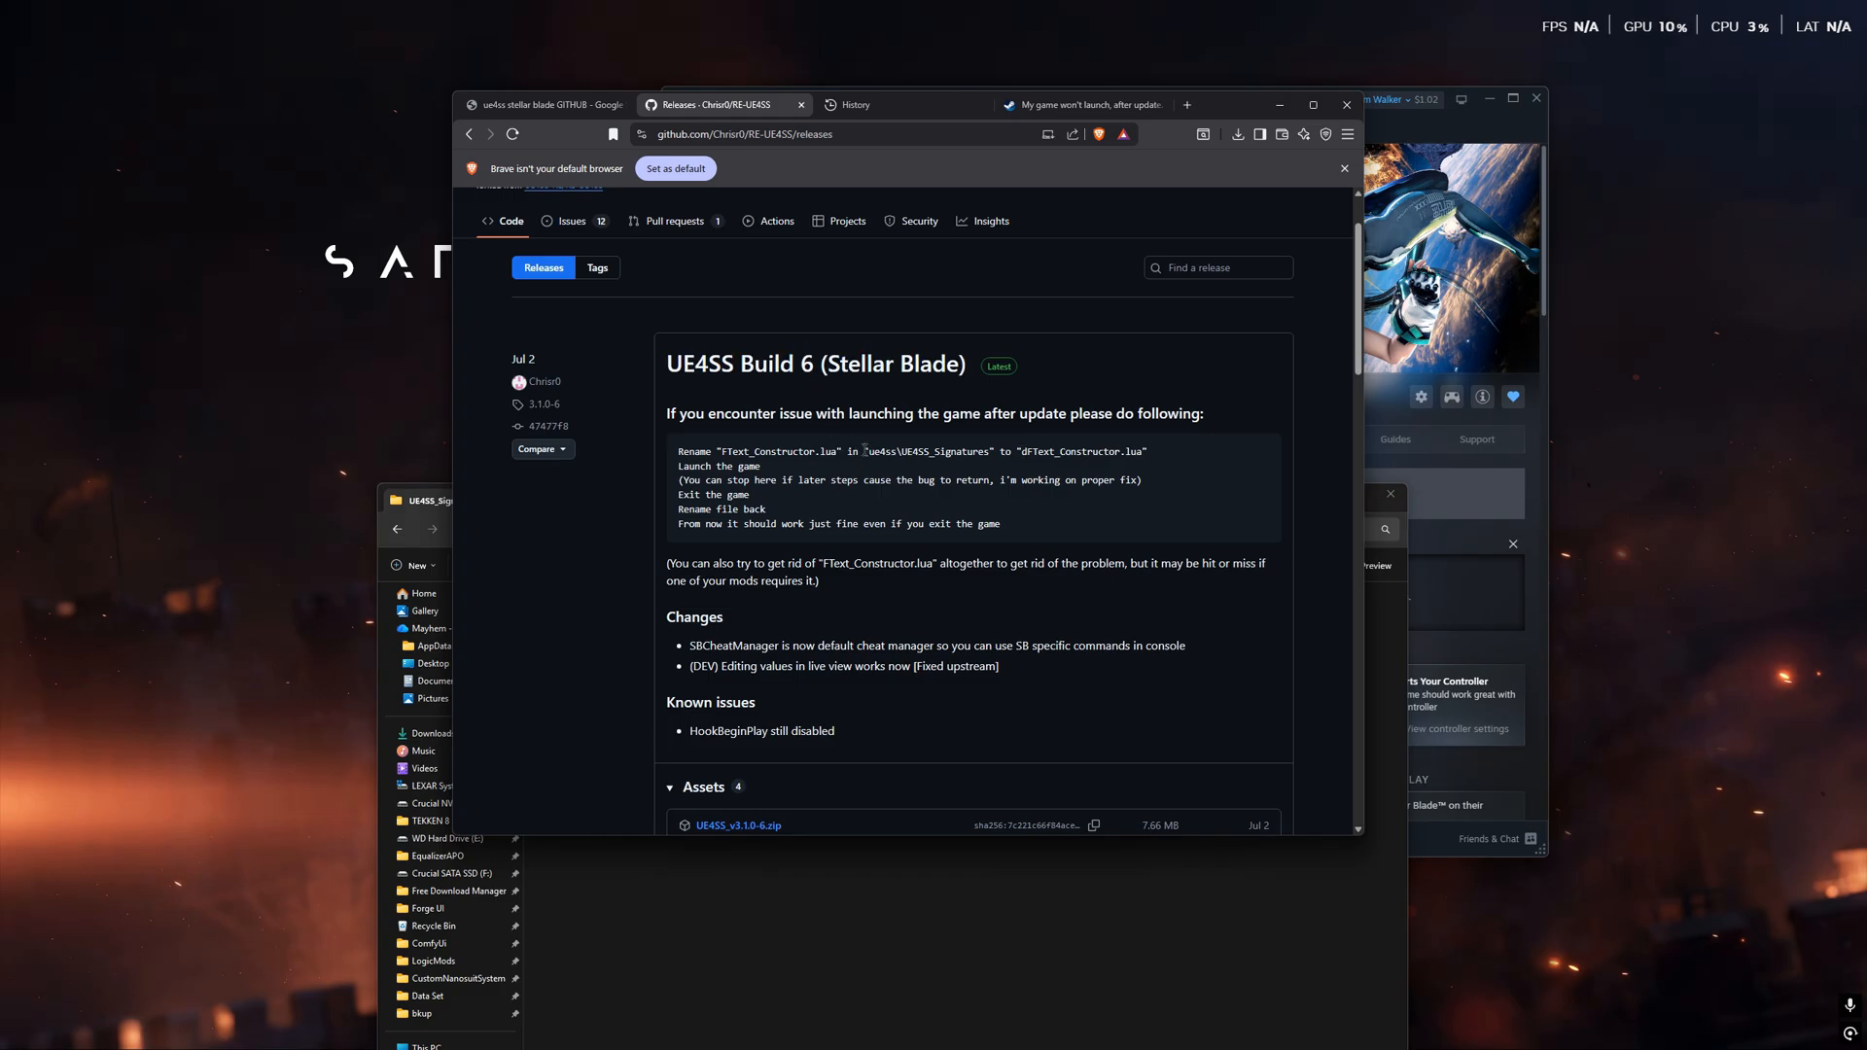
{"action": "left_click_drag", "start_coordinate": [721, 453], "coordinate": [837, 452]}
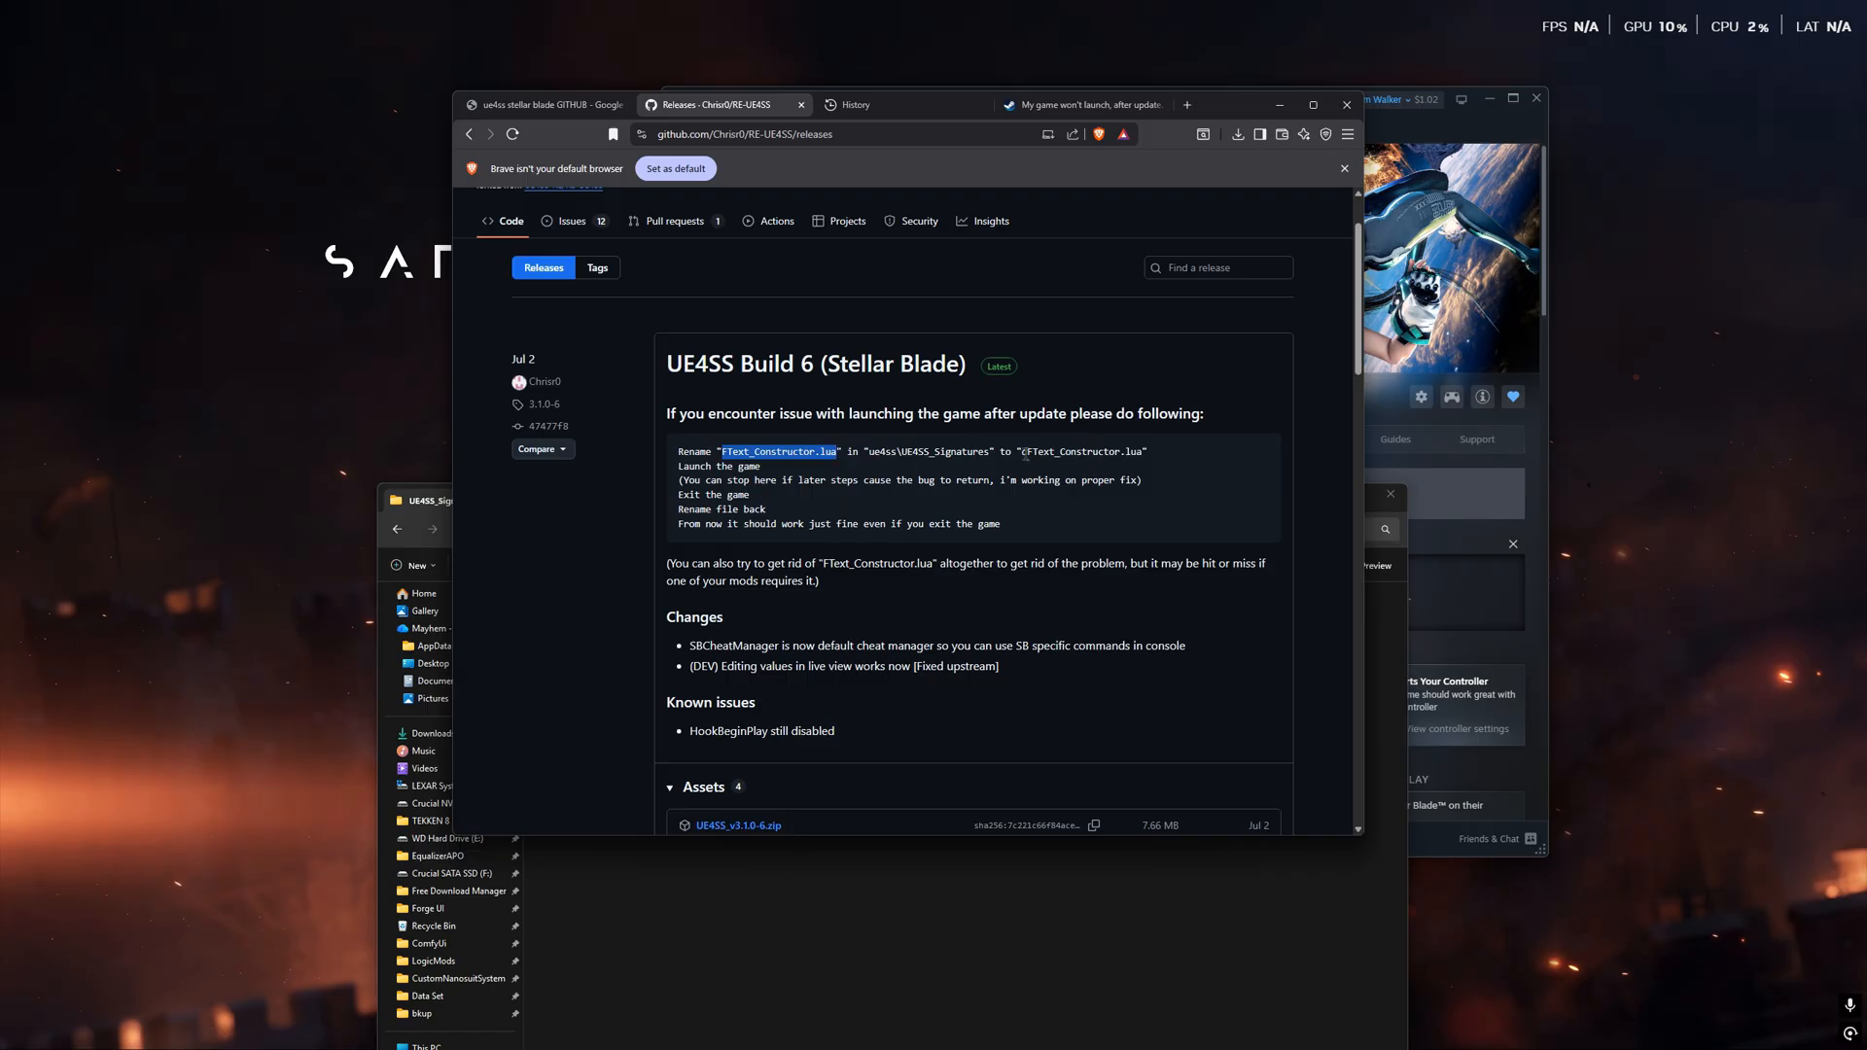
{"action": "left_click_drag", "start_coordinate": [1023, 452], "coordinate": [1141, 453]}
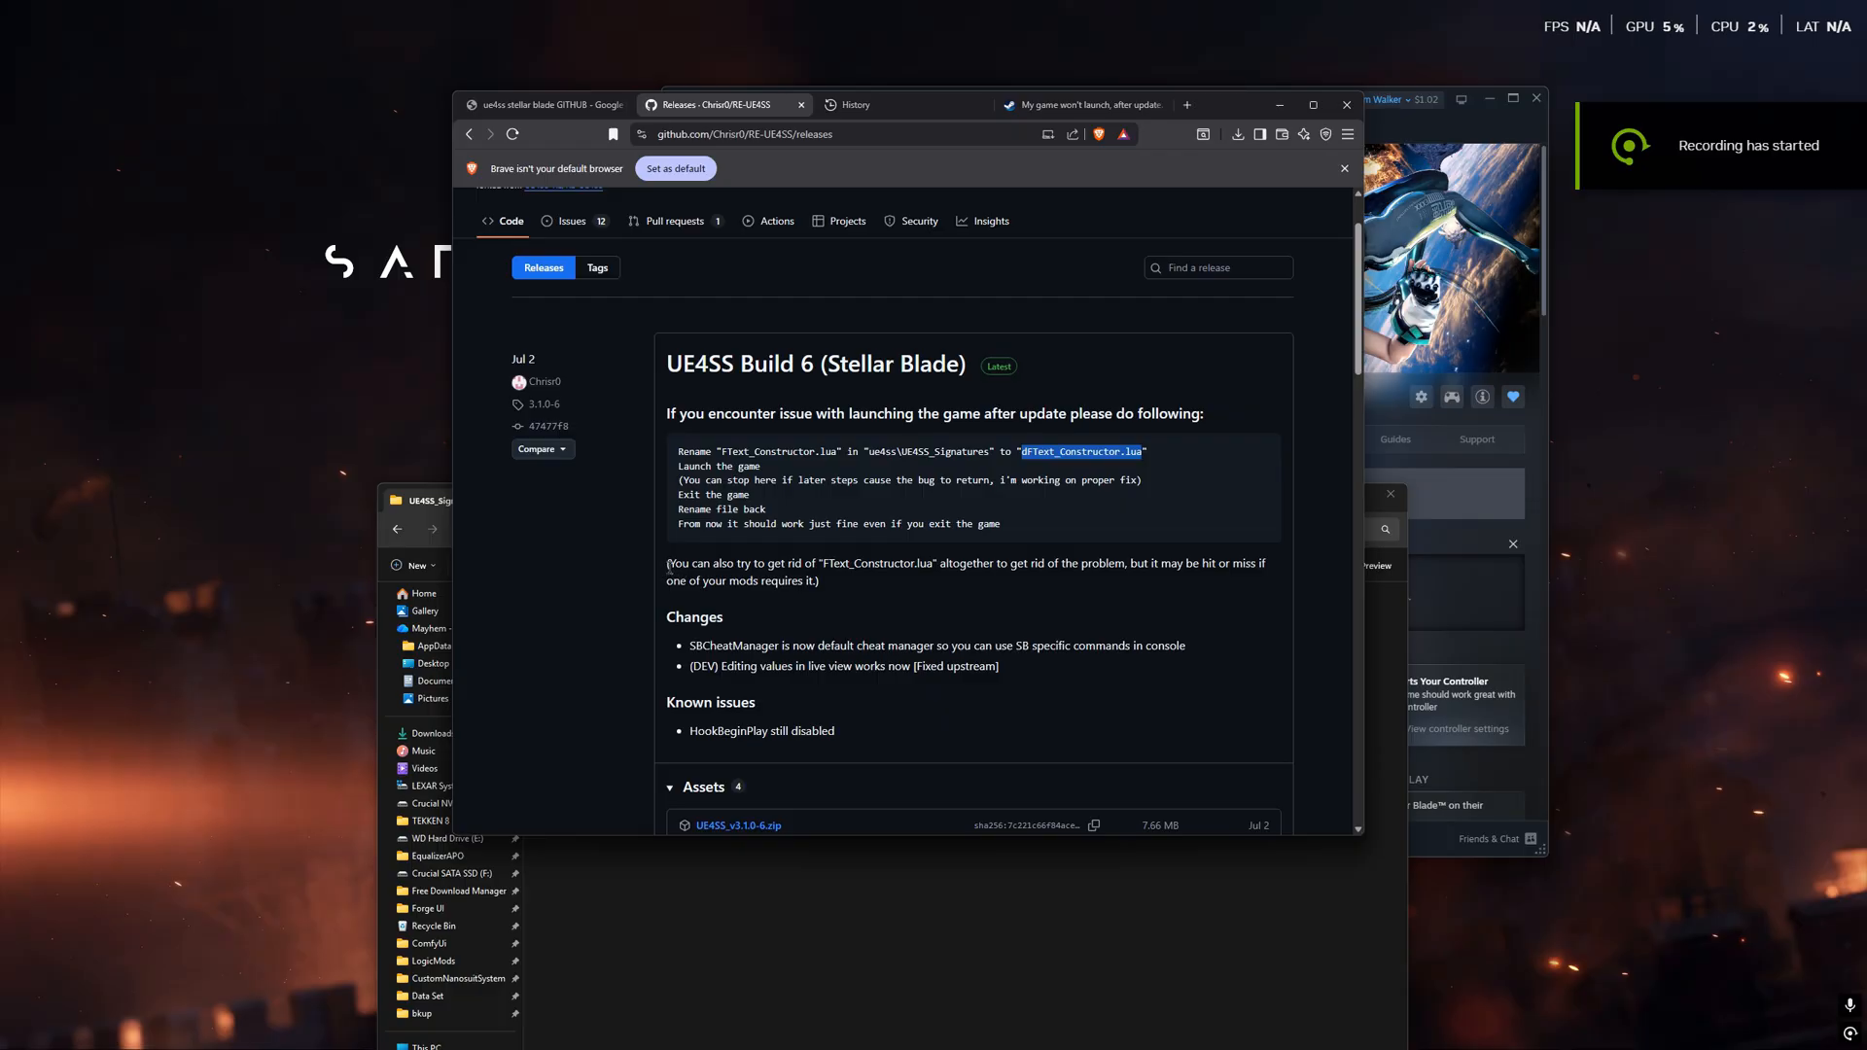
{"action": "left_click_drag", "start_coordinate": [819, 565], "coordinate": [925, 567]}
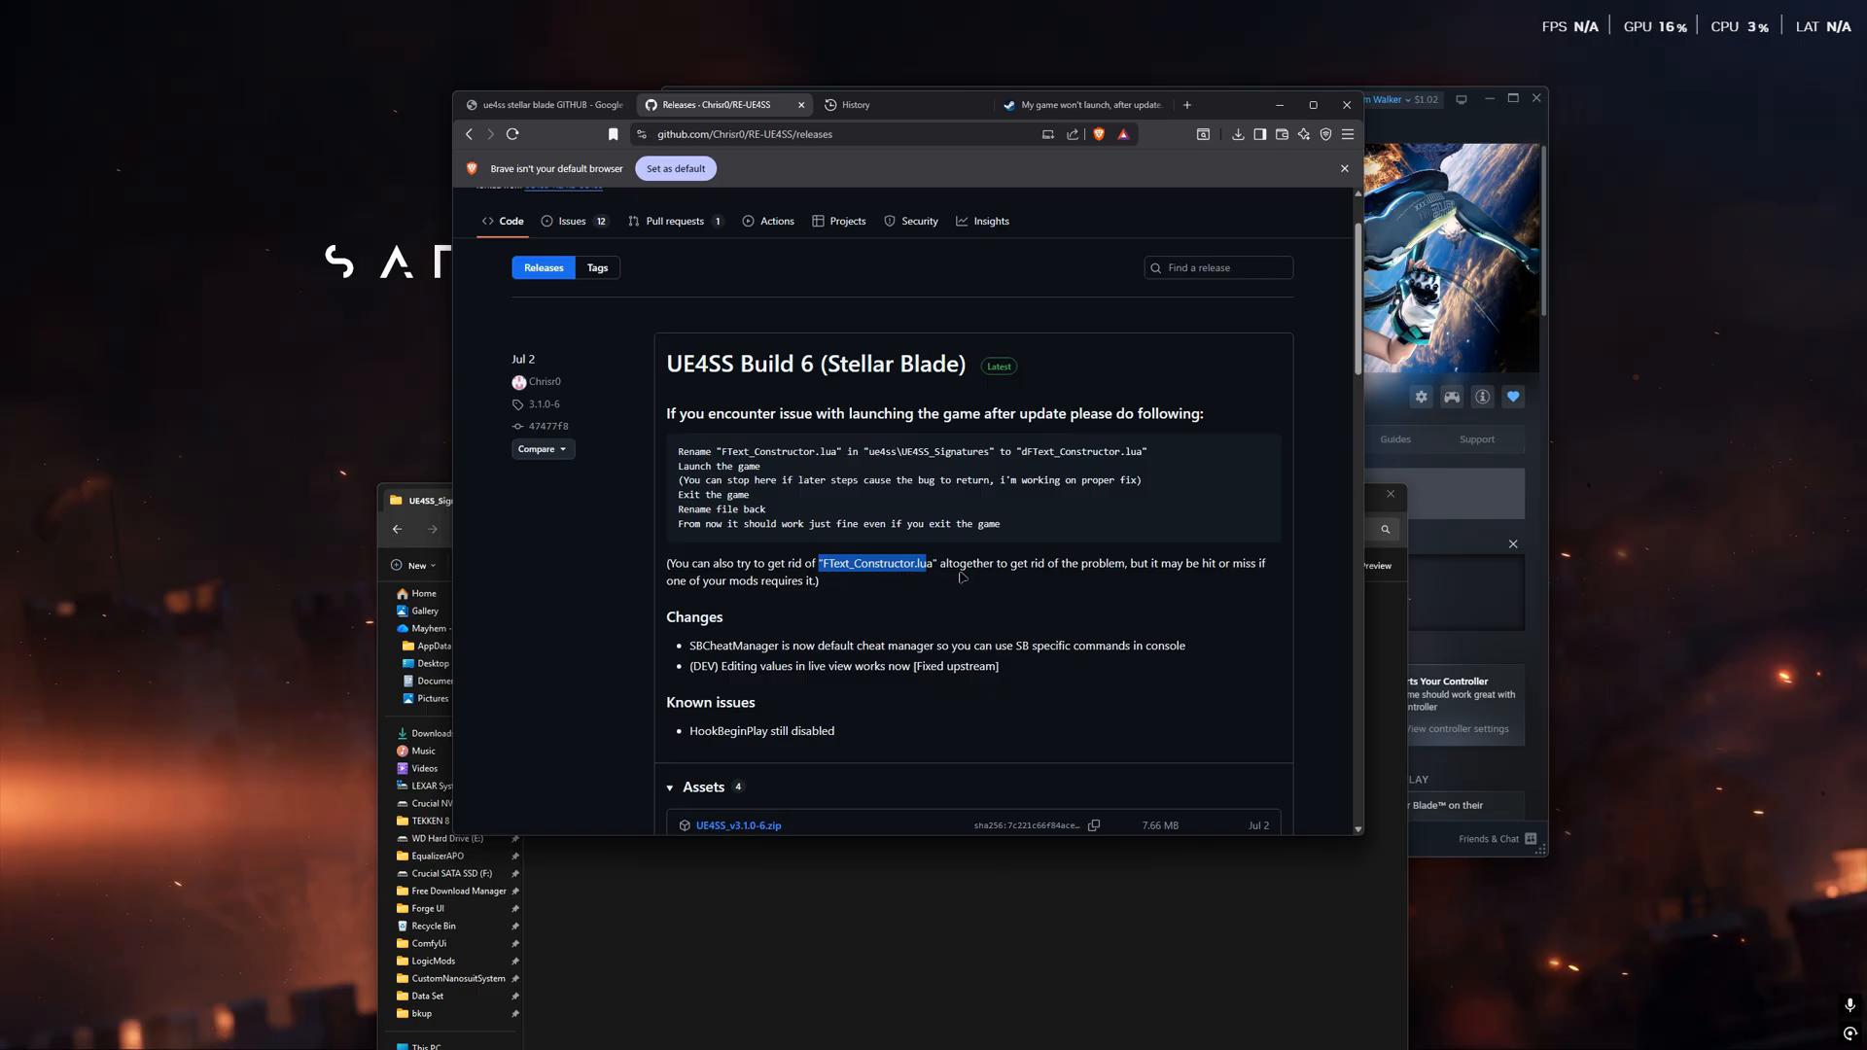
{"action": "left_click_drag", "start_coordinate": [984, 564], "coordinate": [1257, 565]}
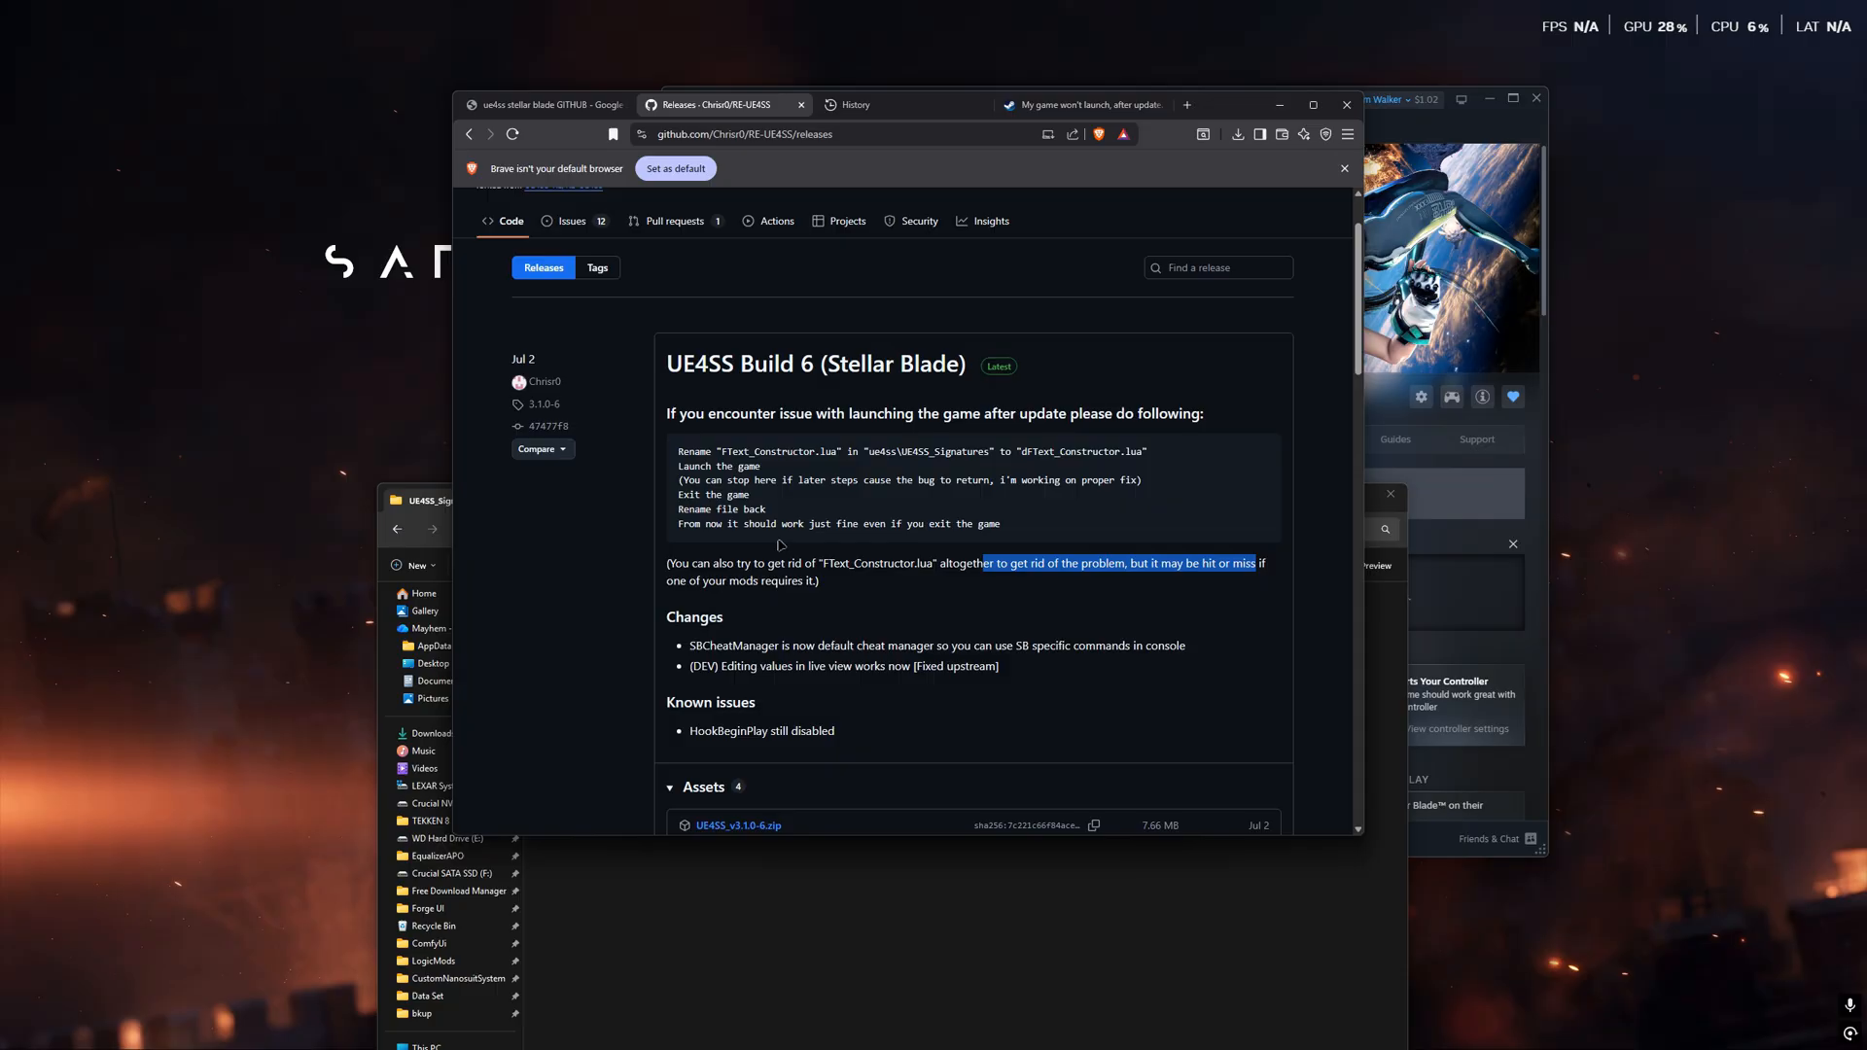
{"action": "left_click_drag", "start_coordinate": [1135, 565], "coordinate": [1257, 564]}
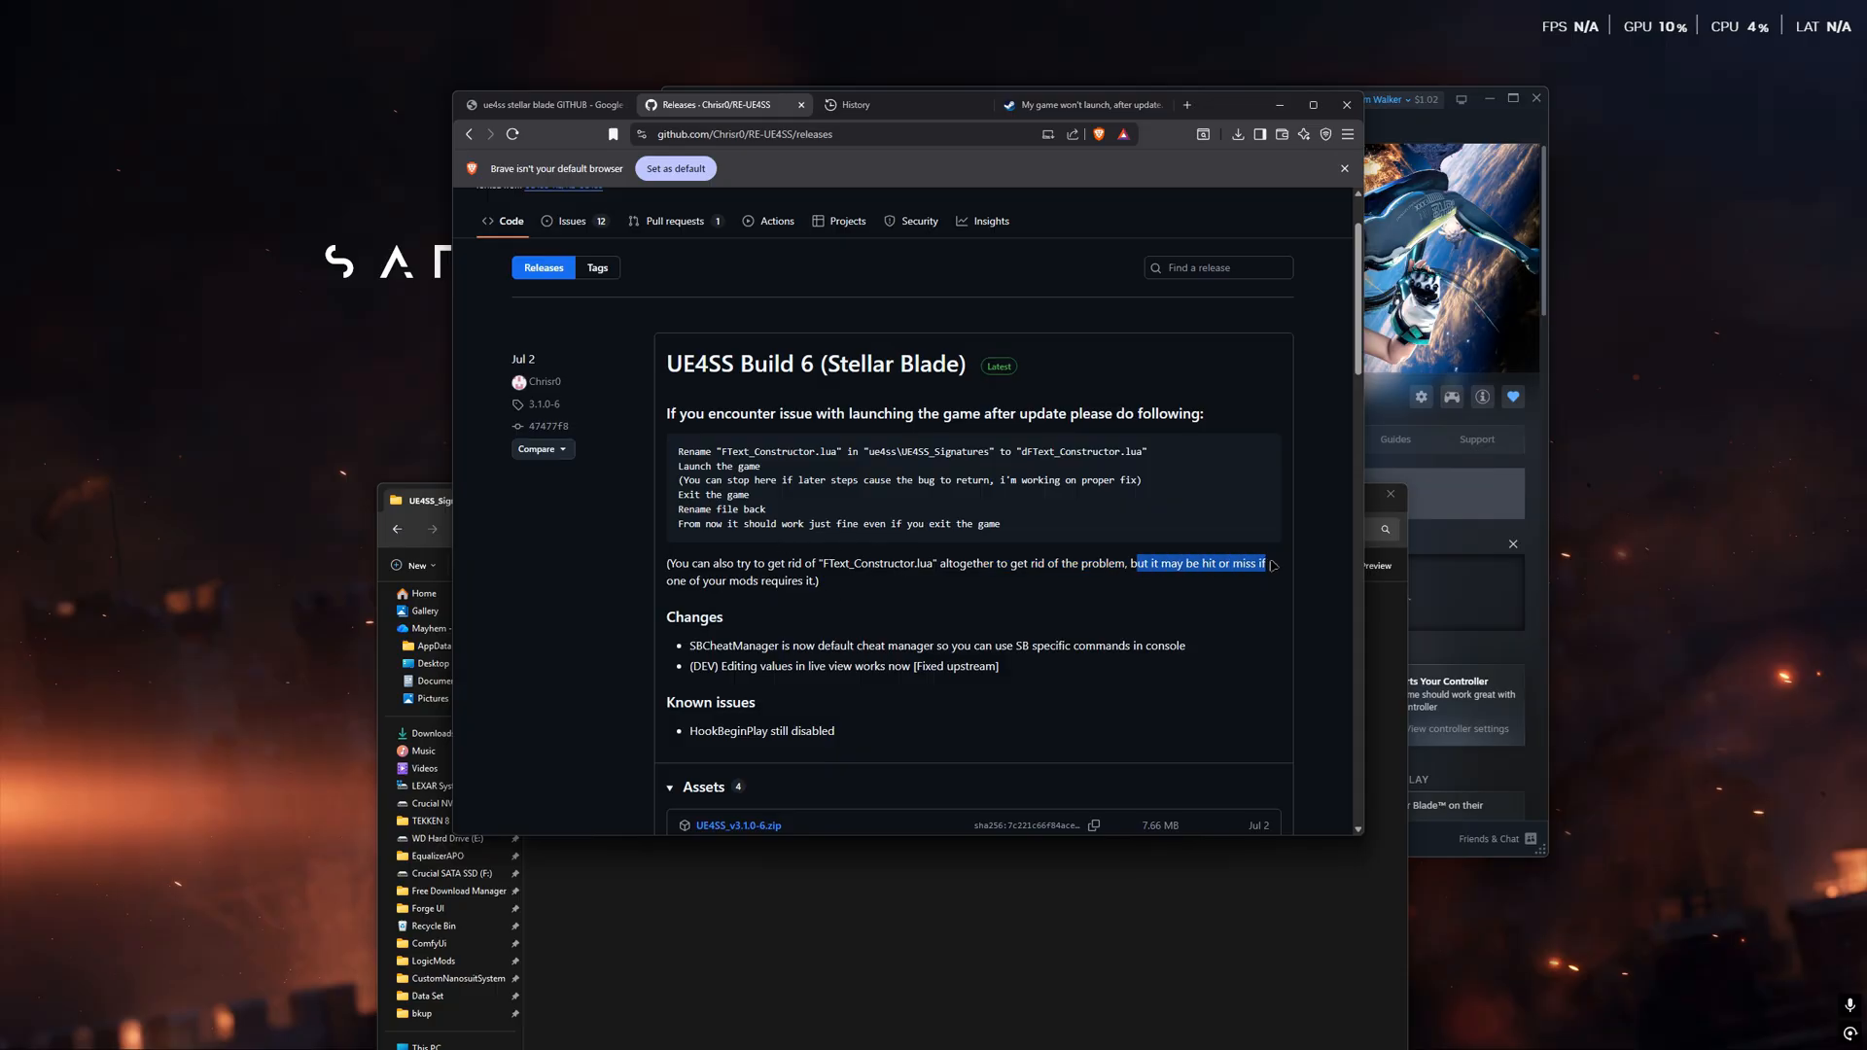
{"action": "left_click_drag", "start_coordinate": [666, 581], "coordinate": [815, 581]}
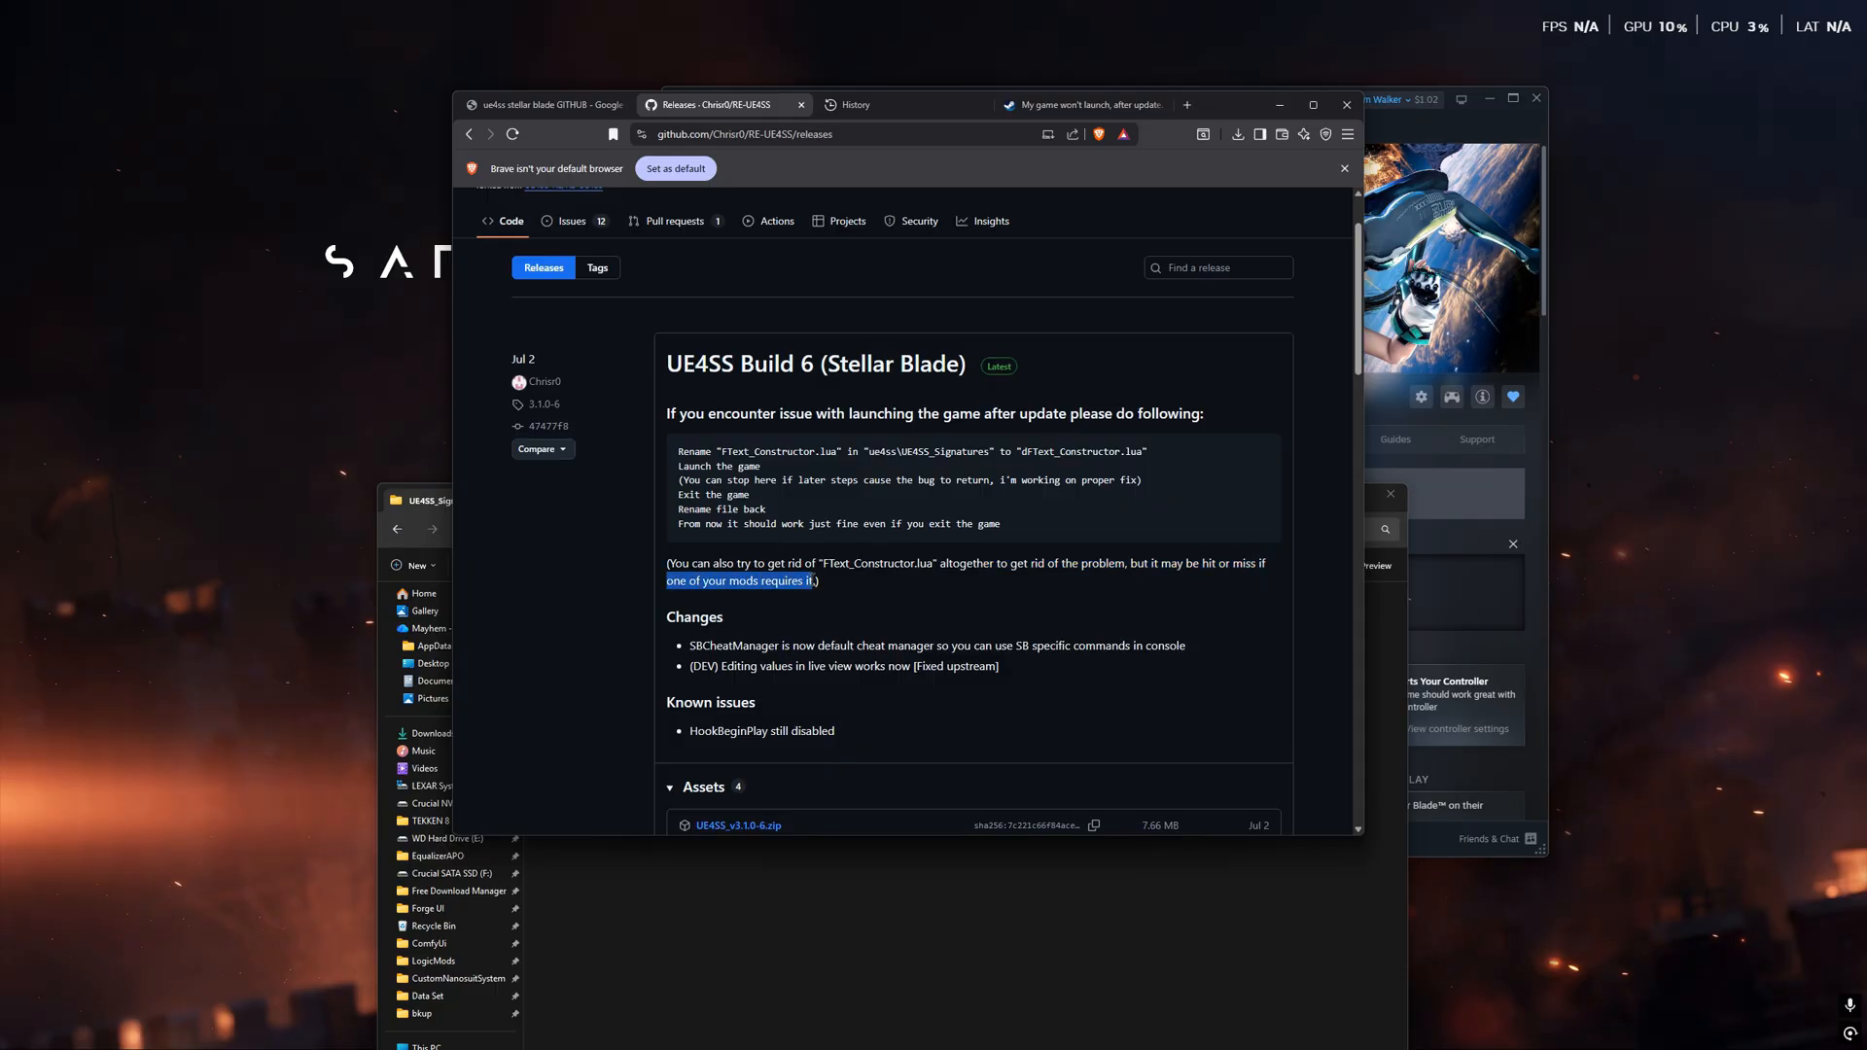